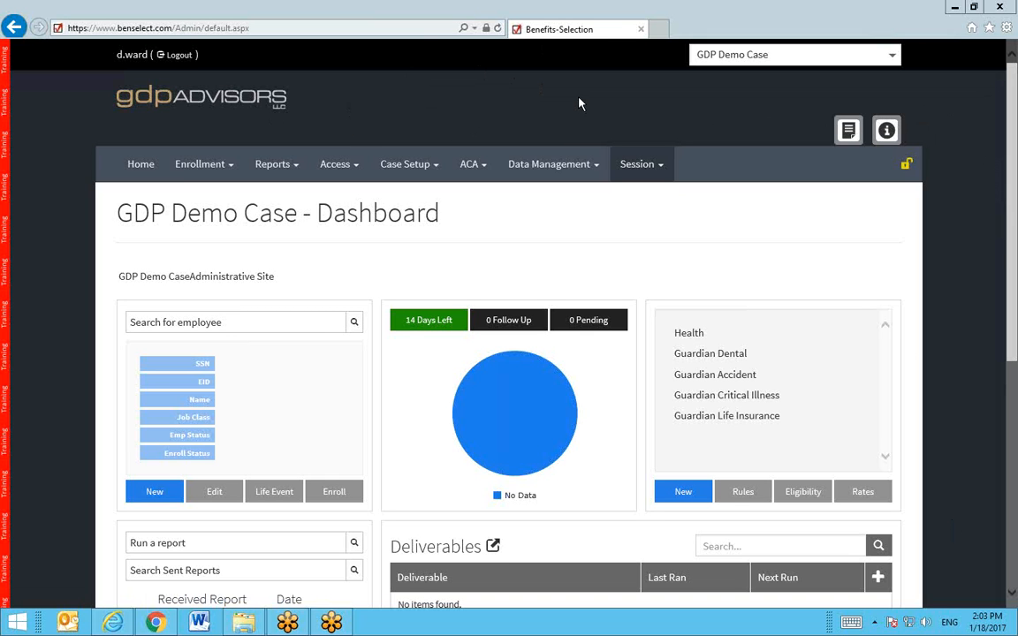
Step: Open the Data Management menu on the GDP Demo Case dashboard
left_click(575, 168)
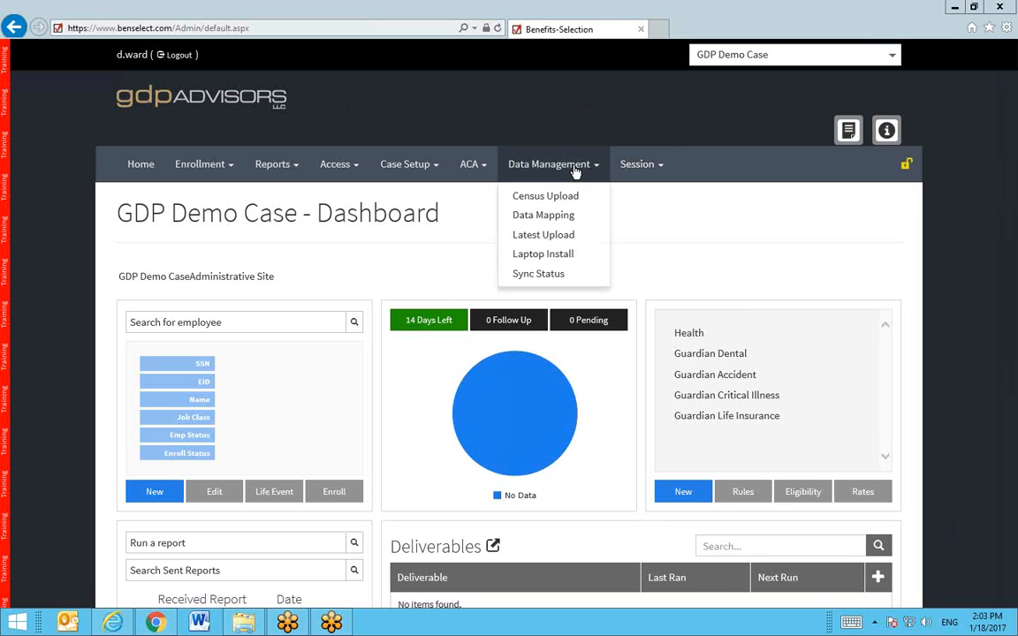
Step: On the Census Upload page, attach Census Template GDP-Dirty.xlsx from Desktop > GDP SELERIX WEBINAR > Dirty Employee Census
left_click(573, 197)
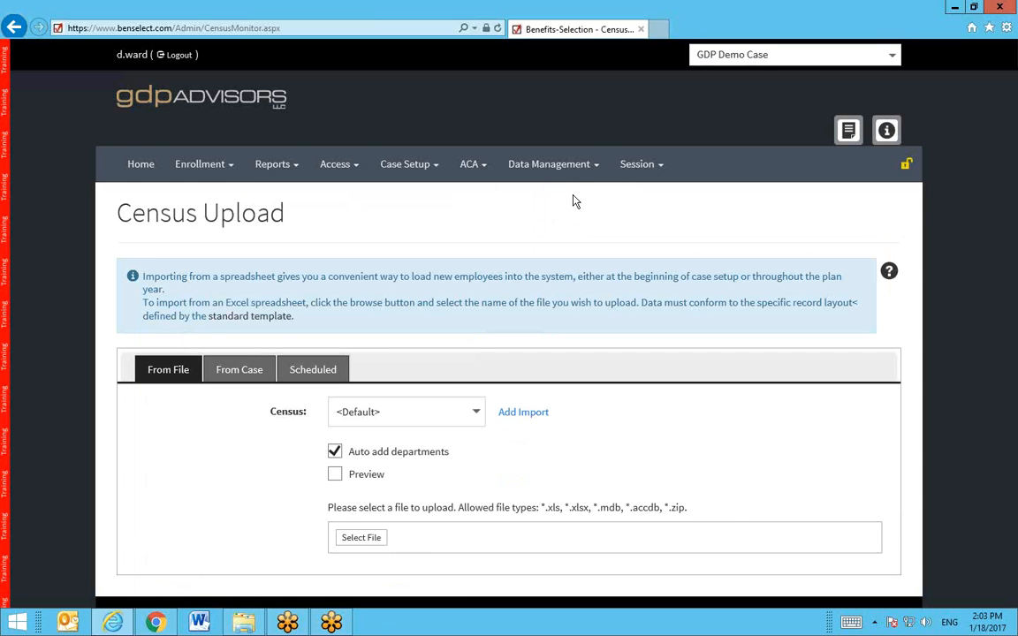
scroll(573, 202, "down", 1)
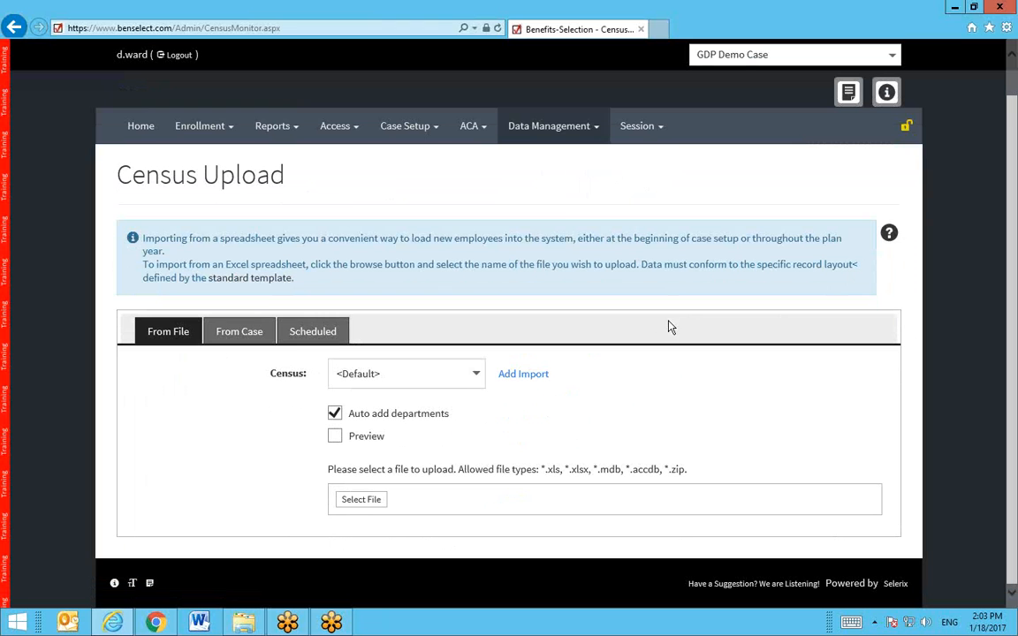
left_click(362, 502)
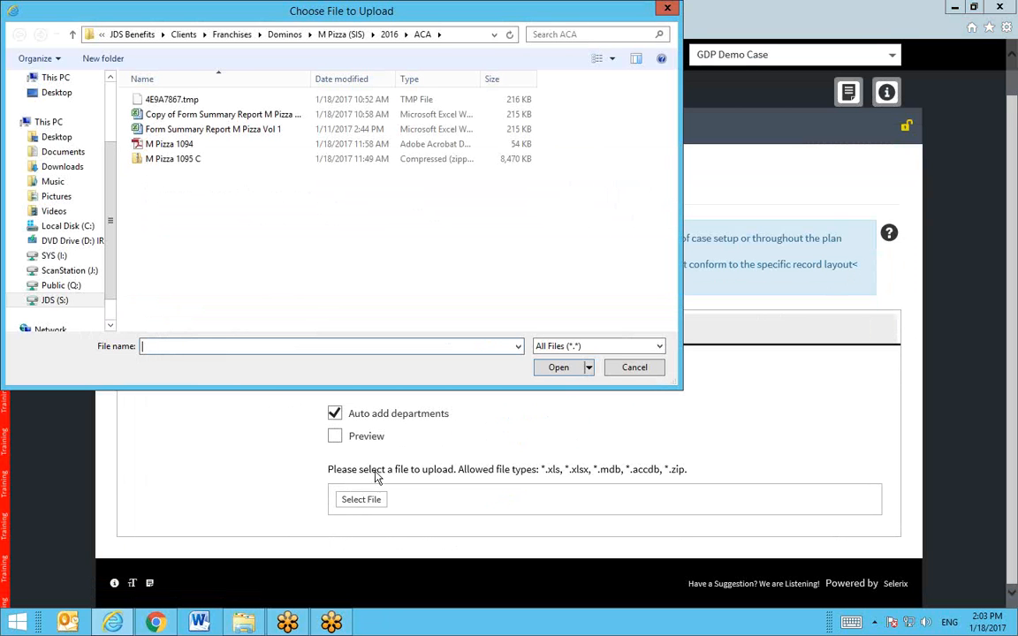
left_click(54, 95)
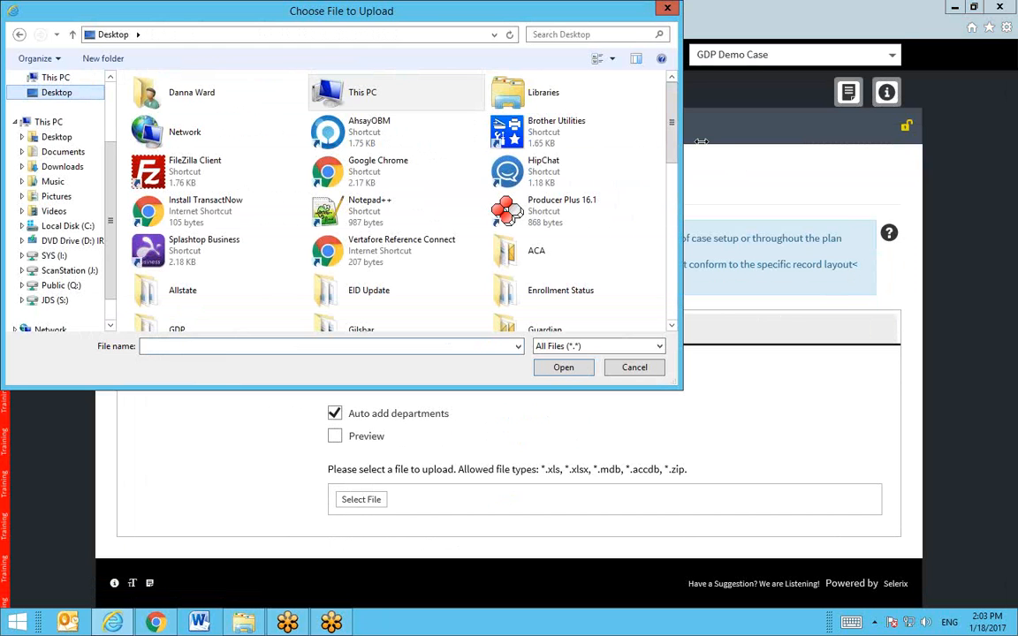
left_click_drag(671, 107, 671, 233)
double_click(184, 247)
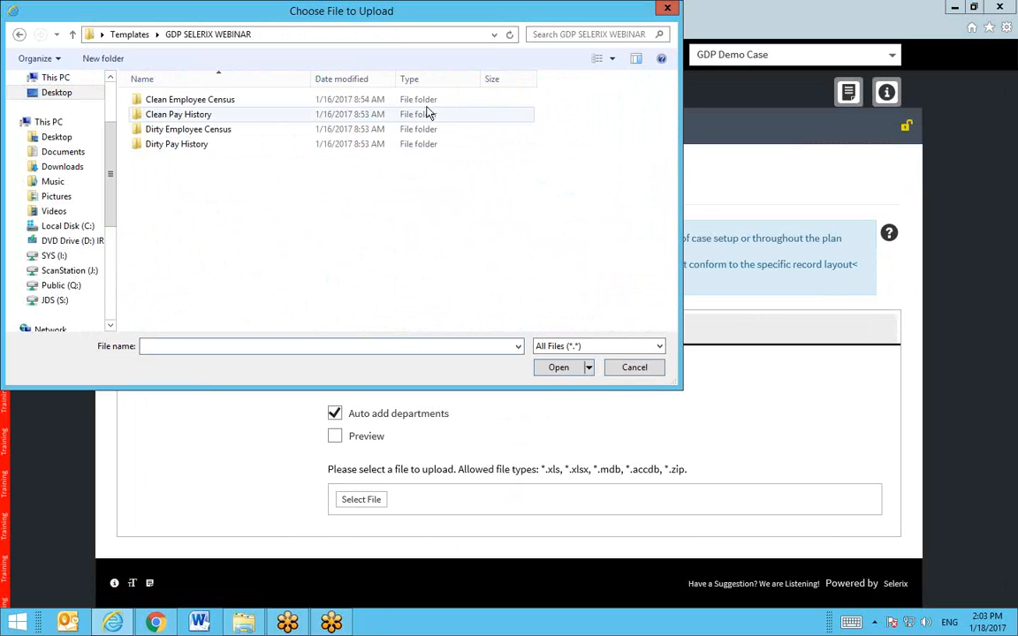
double_click(223, 132)
left_click(210, 105)
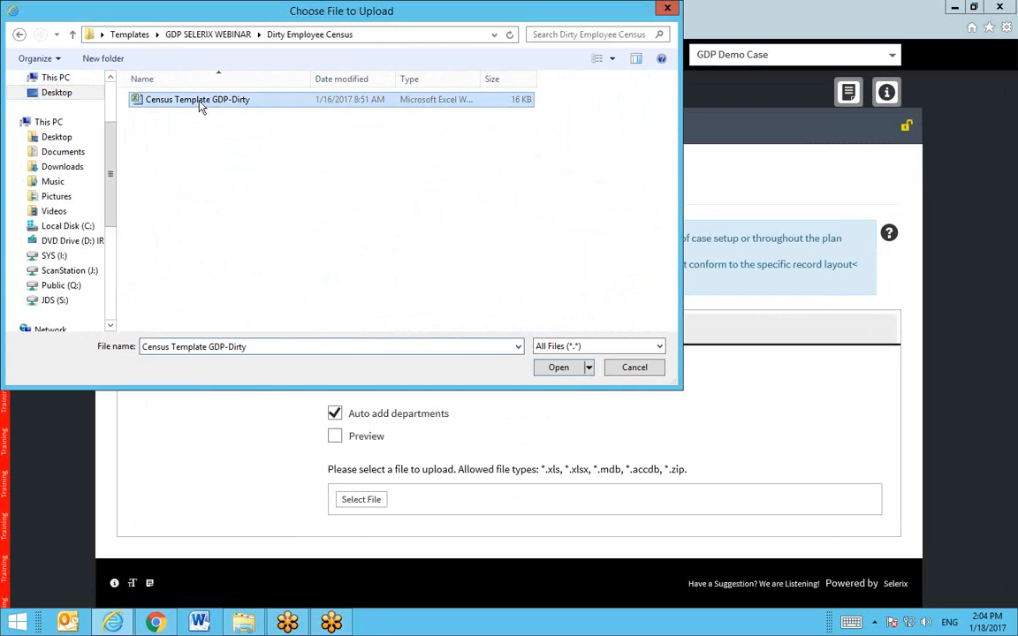
left_click(562, 371)
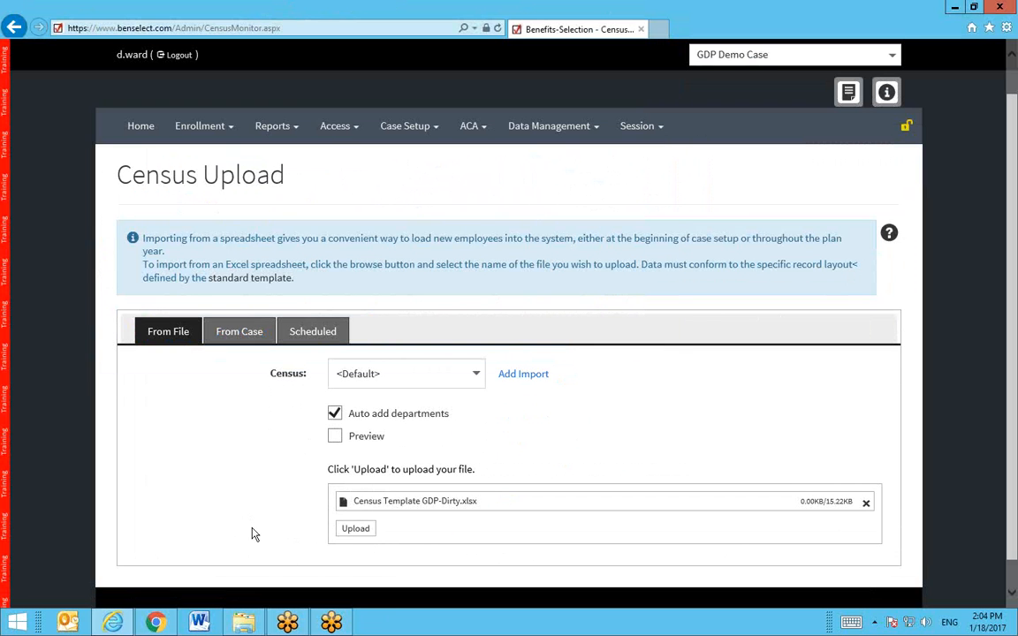
Step: Upload the dirty census, review its Failed status (0 of 3 processed), and download the file
left_click(343, 535)
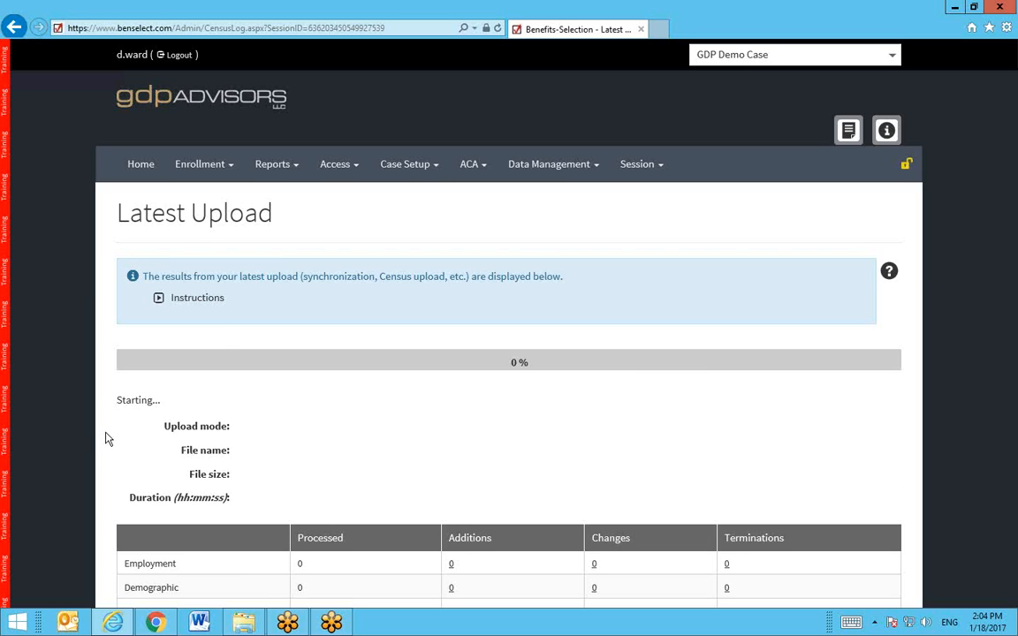
scroll(104, 437, "down", 2)
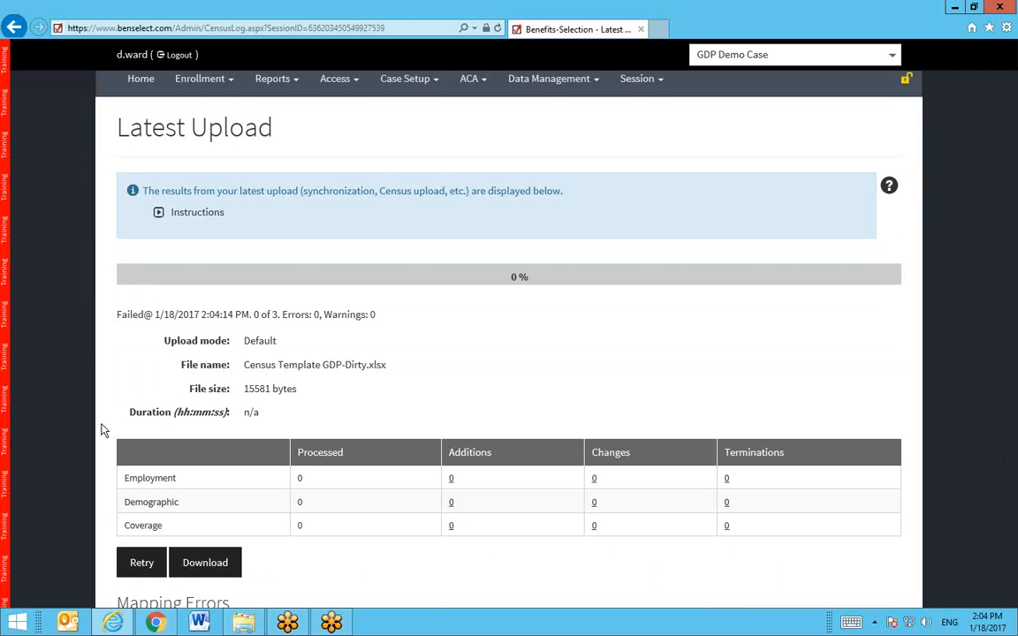
left_click_drag(117, 315, 377, 320)
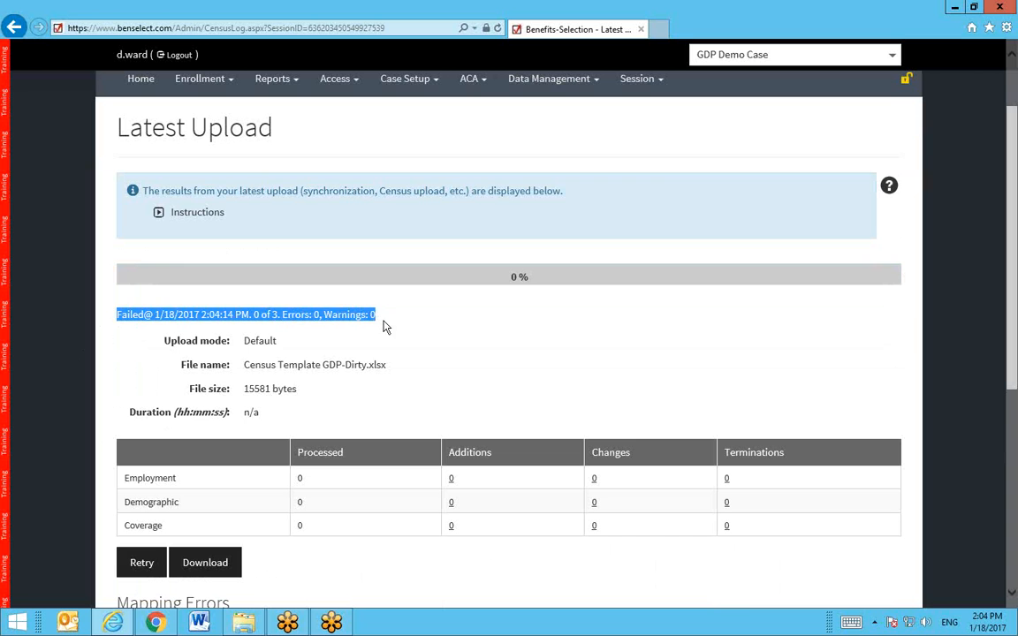
left_click(478, 373)
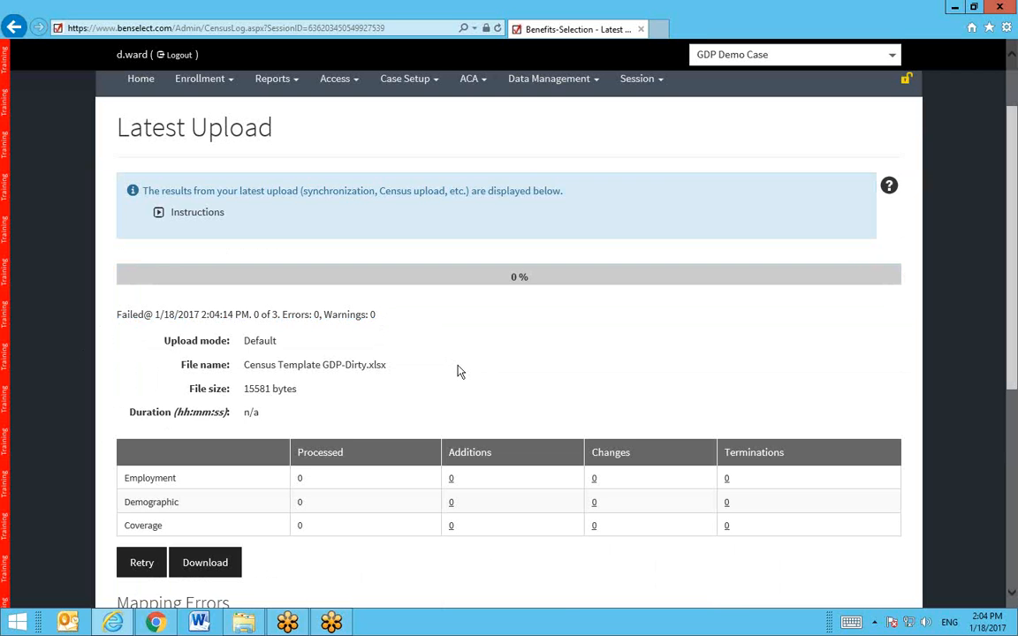
scroll(458, 372, "down", 2)
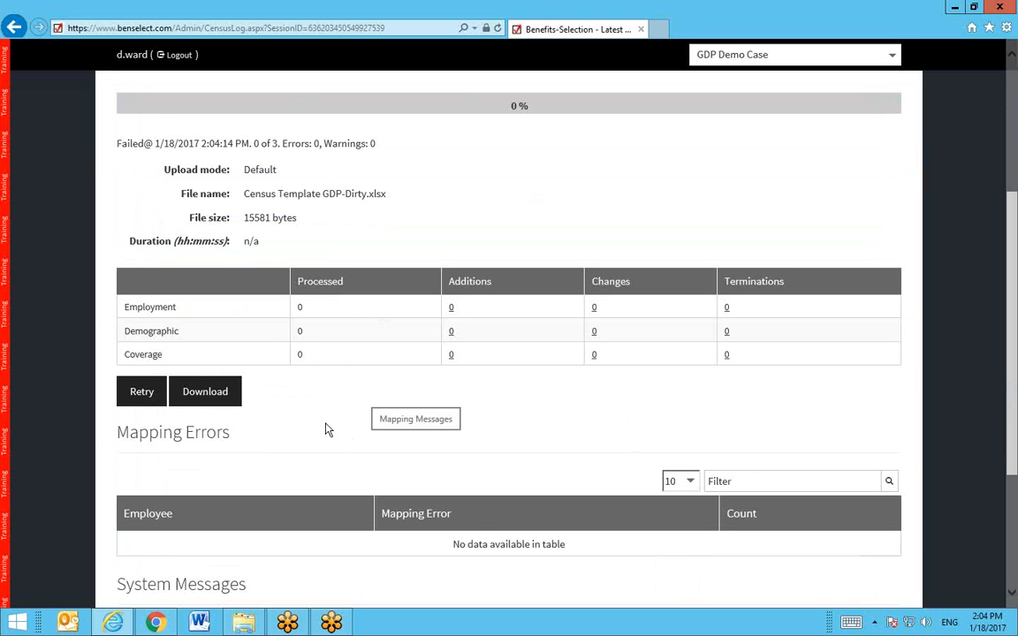
left_click(218, 396)
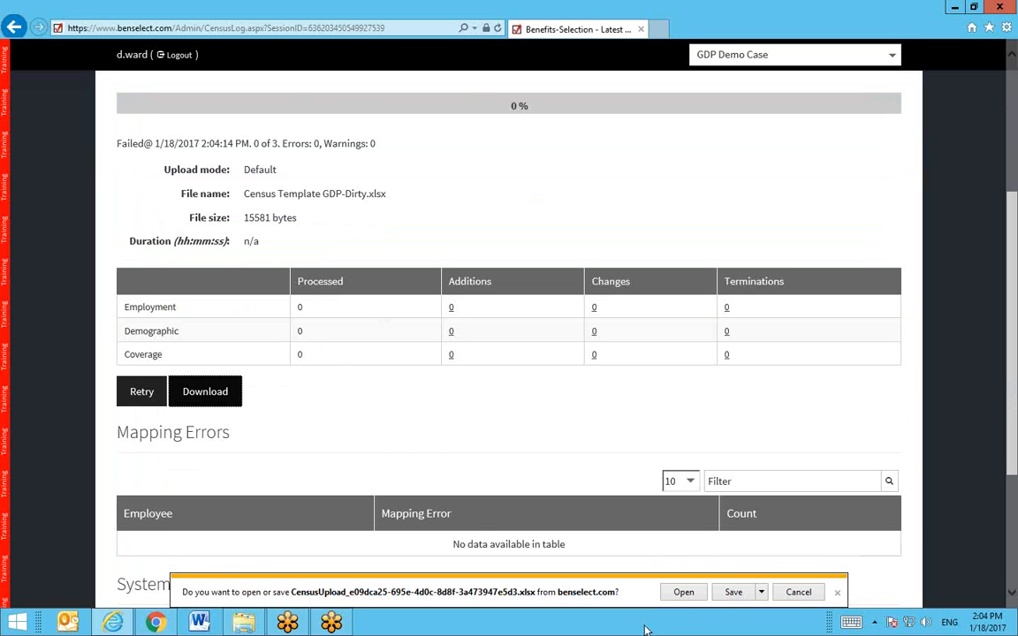
Step: Open the downloaded census in Excel and check H3's 1/1/1900 birth date and the Payroll Frequency comment
left_click(686, 594)
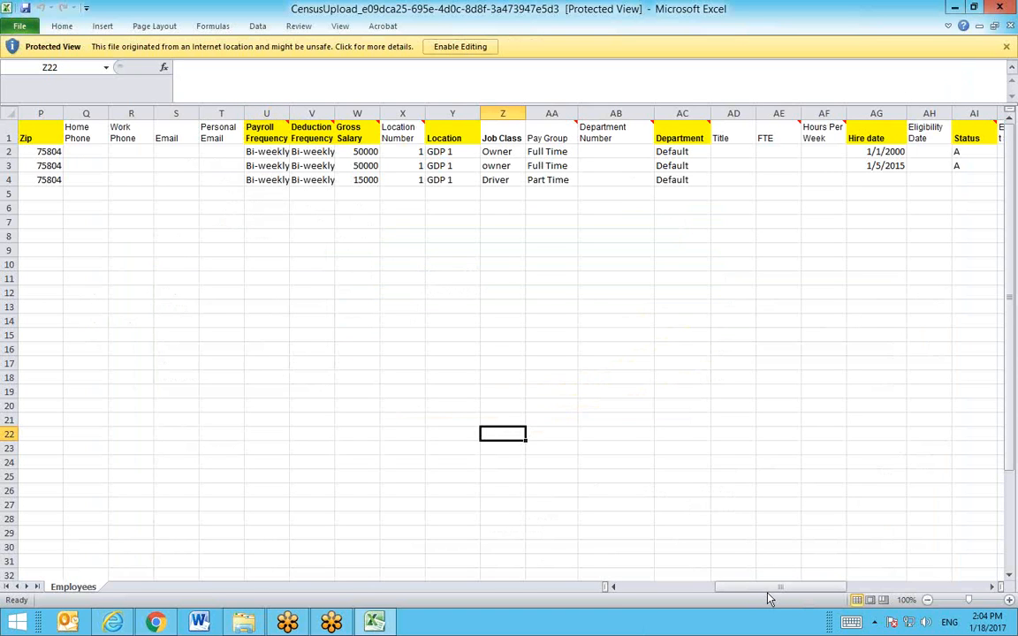
left_click_drag(767, 590, 642, 587)
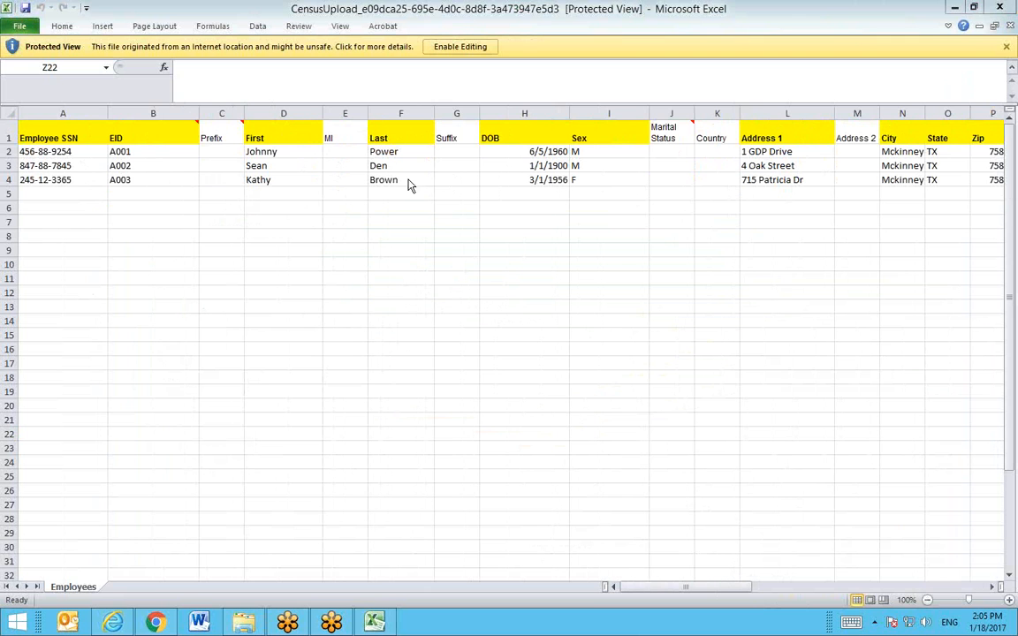
left_click(522, 167)
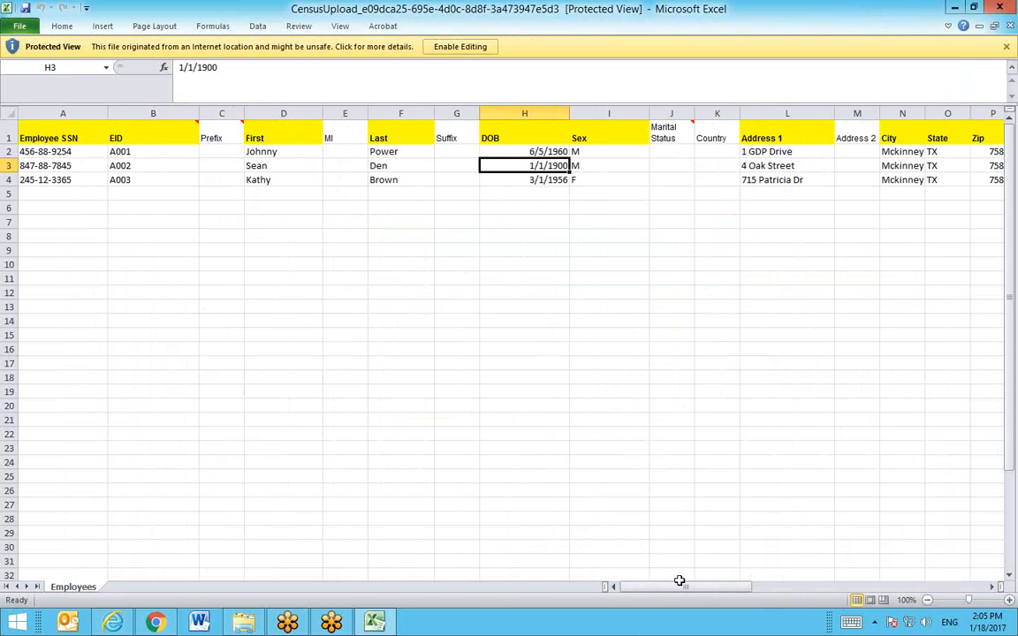
left_click_drag(660, 588, 696, 596)
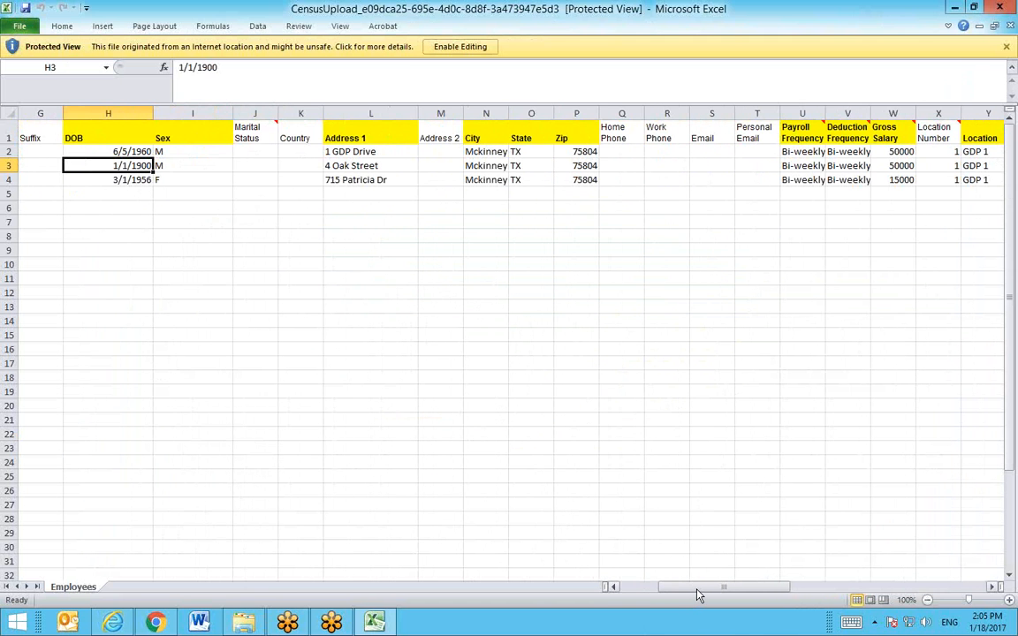
left_click_drag(698, 594, 747, 632)
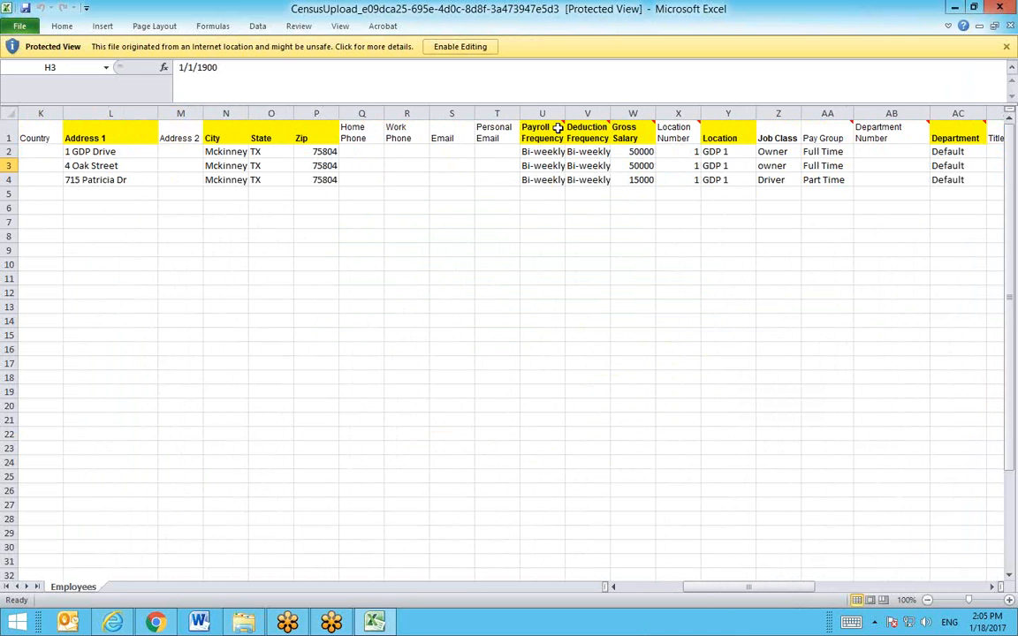
mouse_move(548, 140)
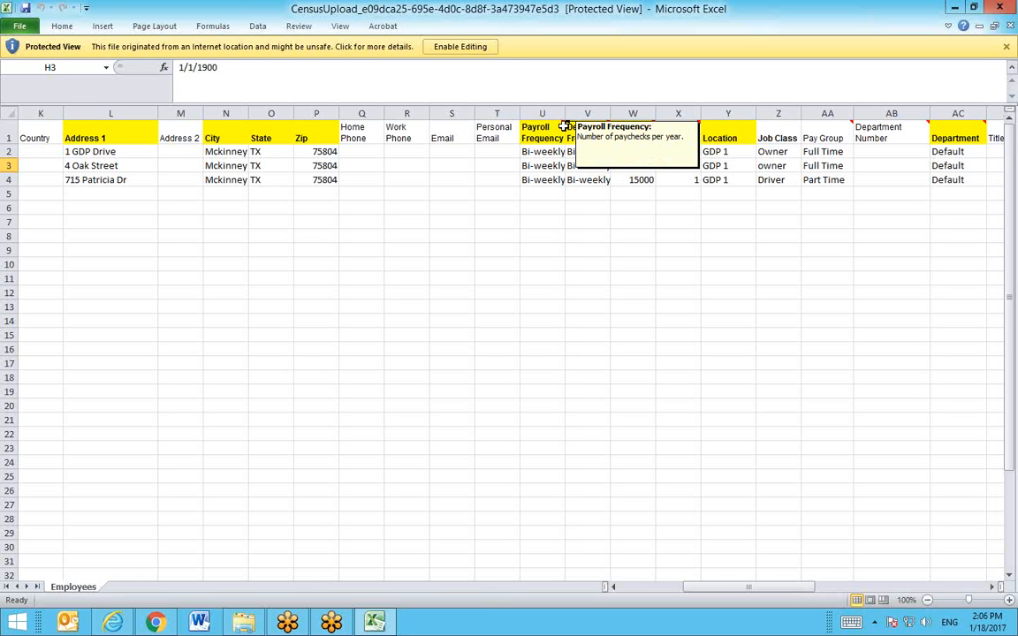
left_click(545, 153)
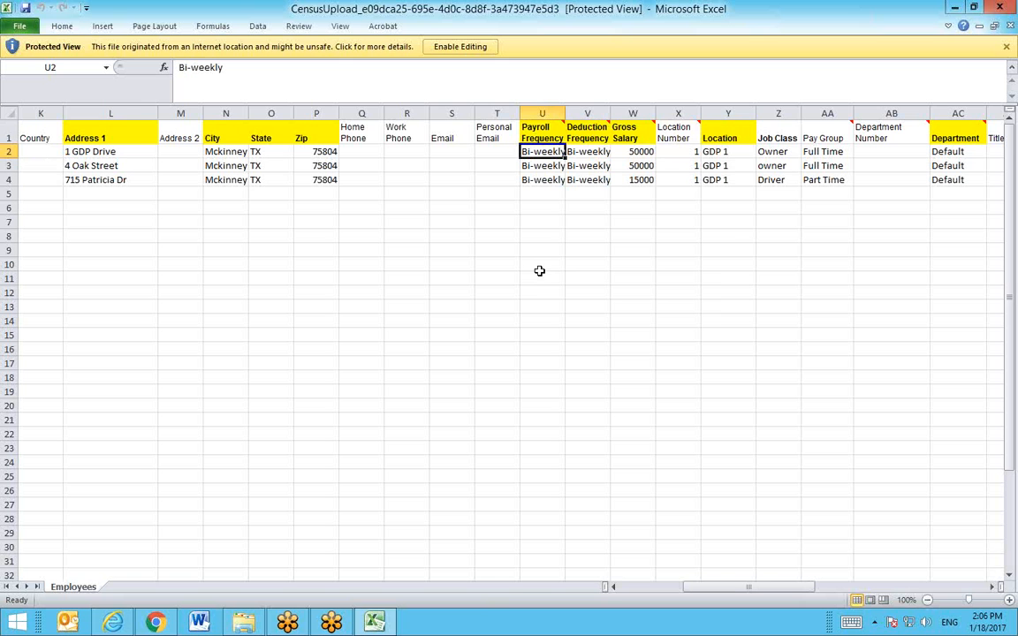
left_click_drag(548, 153, 601, 178)
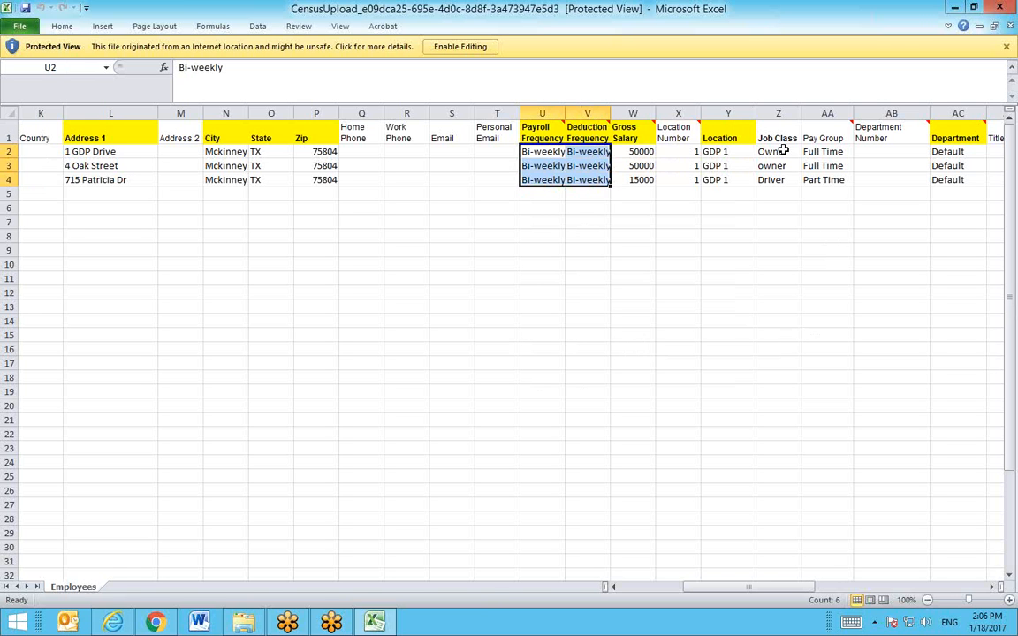
left_click(759, 279)
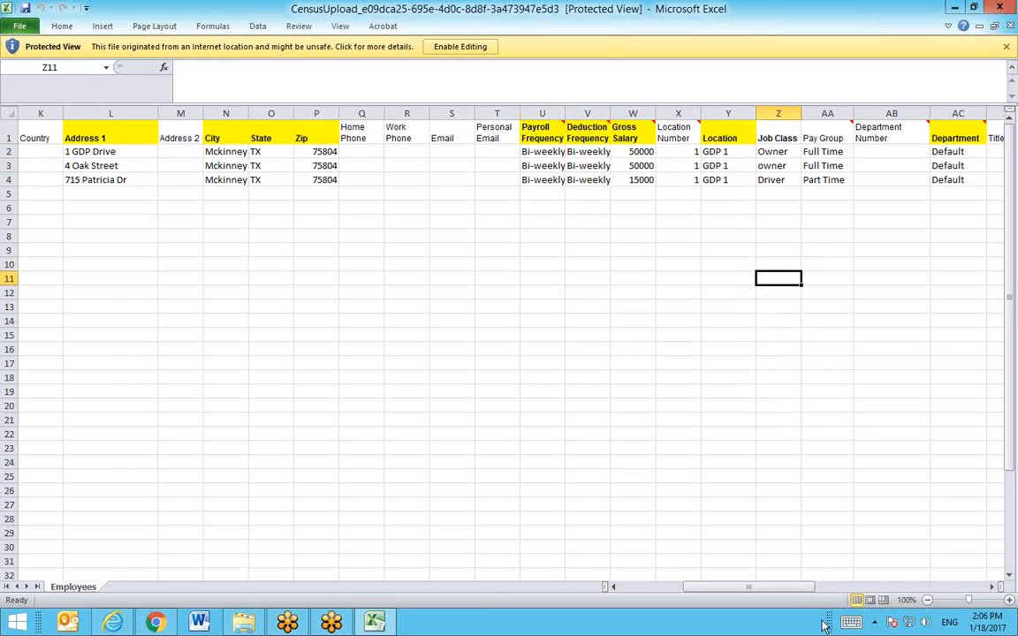
left_click_drag(784, 587, 834, 587)
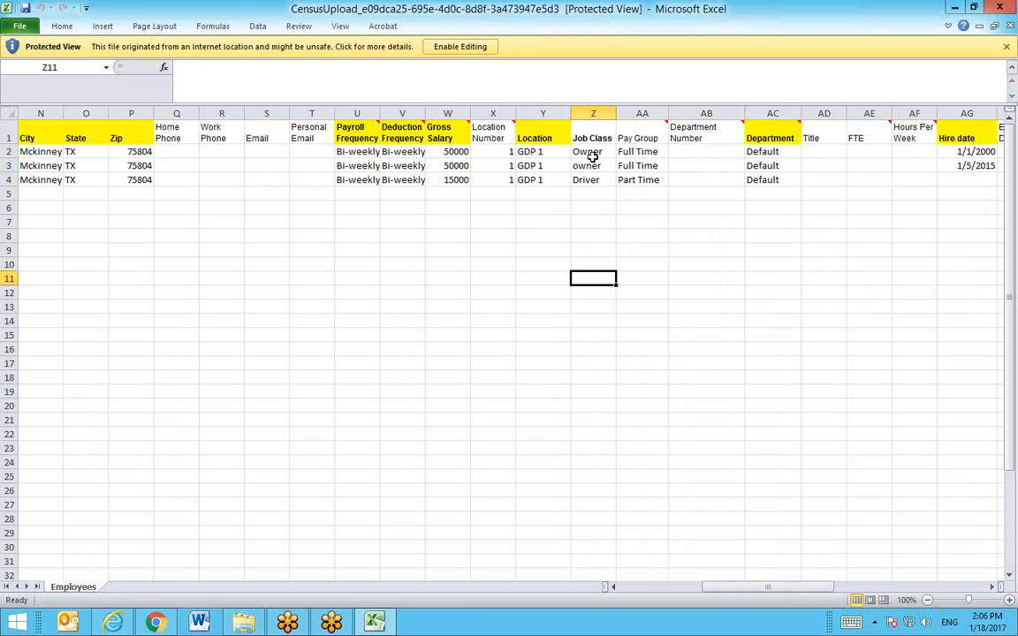
left_click_drag(593, 153, 601, 180)
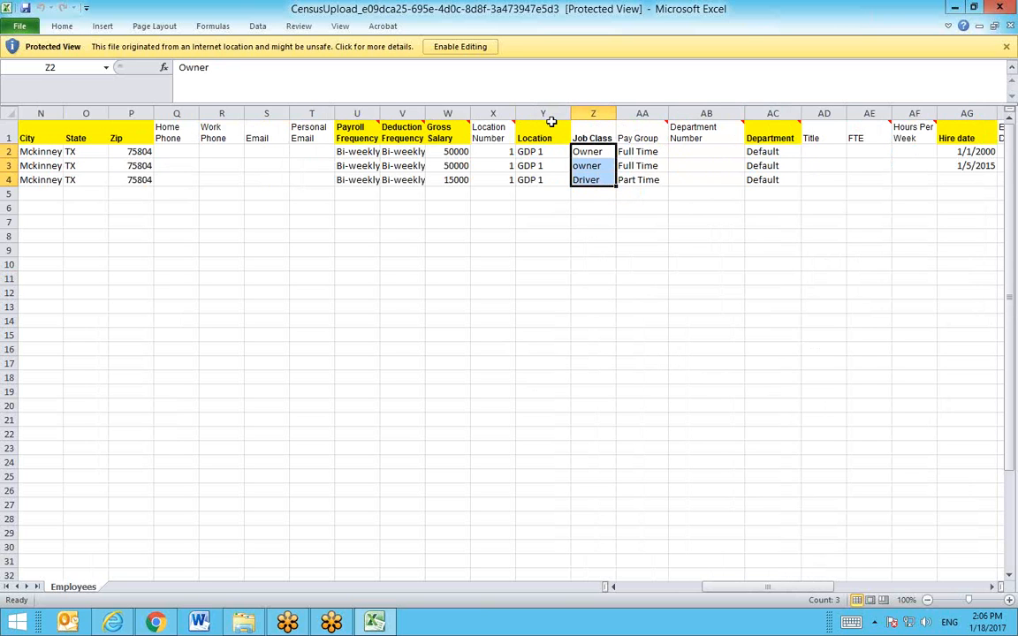
left_click(601, 153)
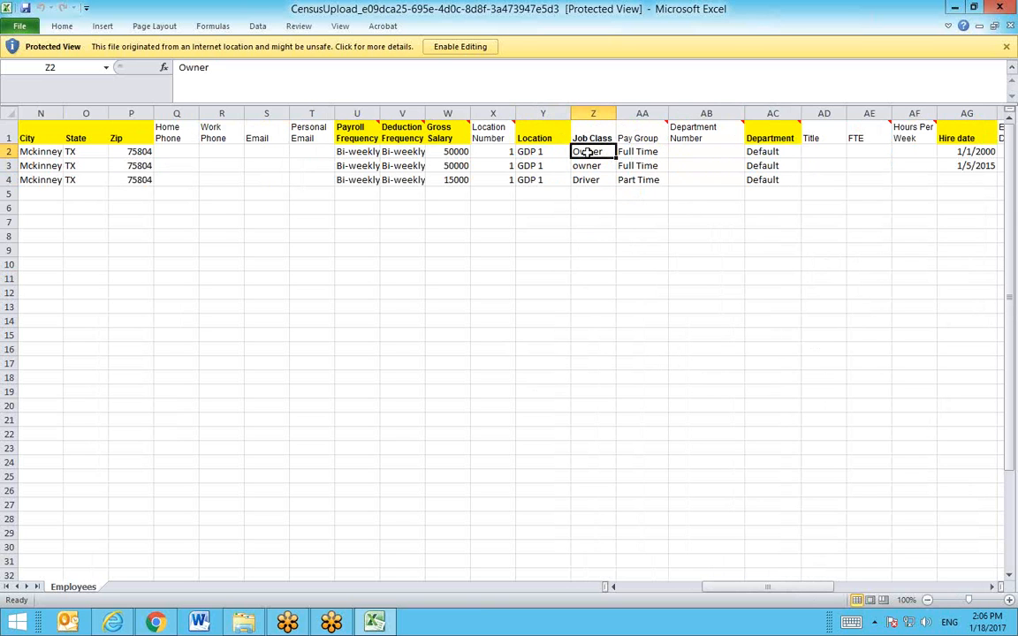
left_click(655, 137)
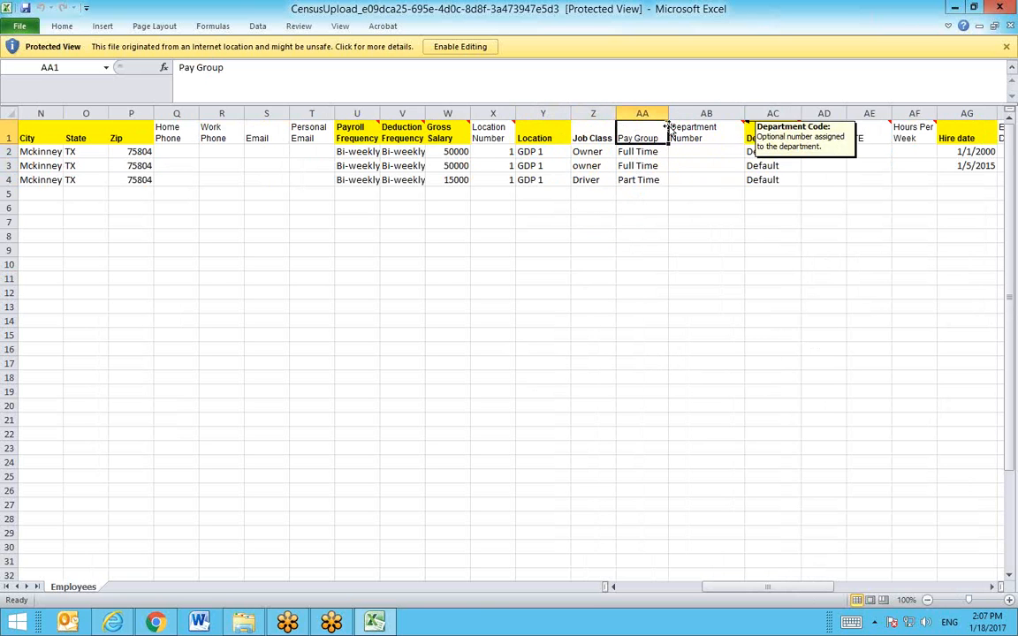
mouse_move(669, 126)
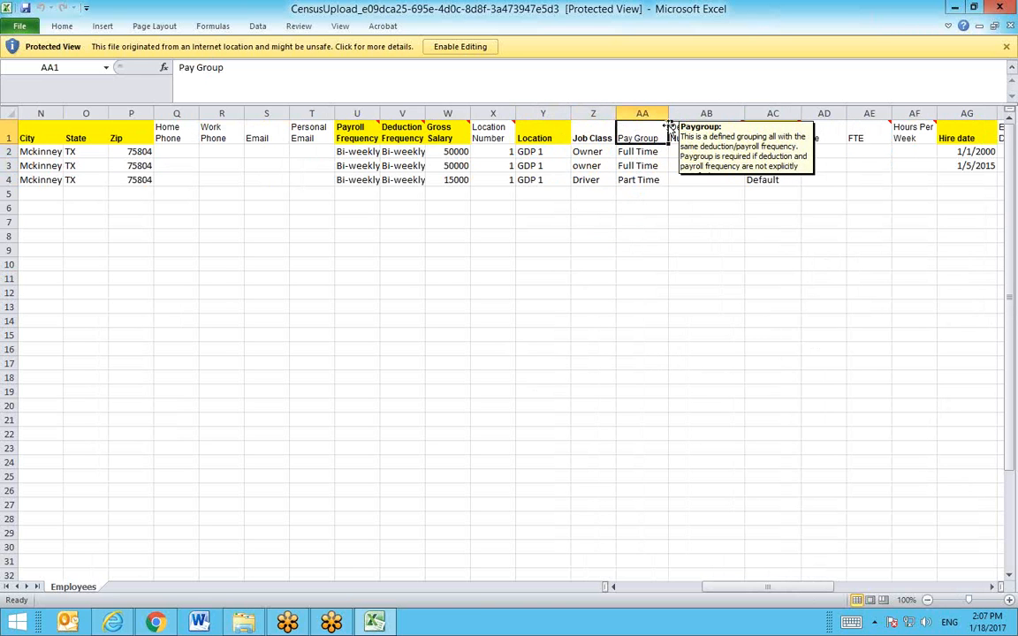
left_click_drag(657, 152, 656, 180)
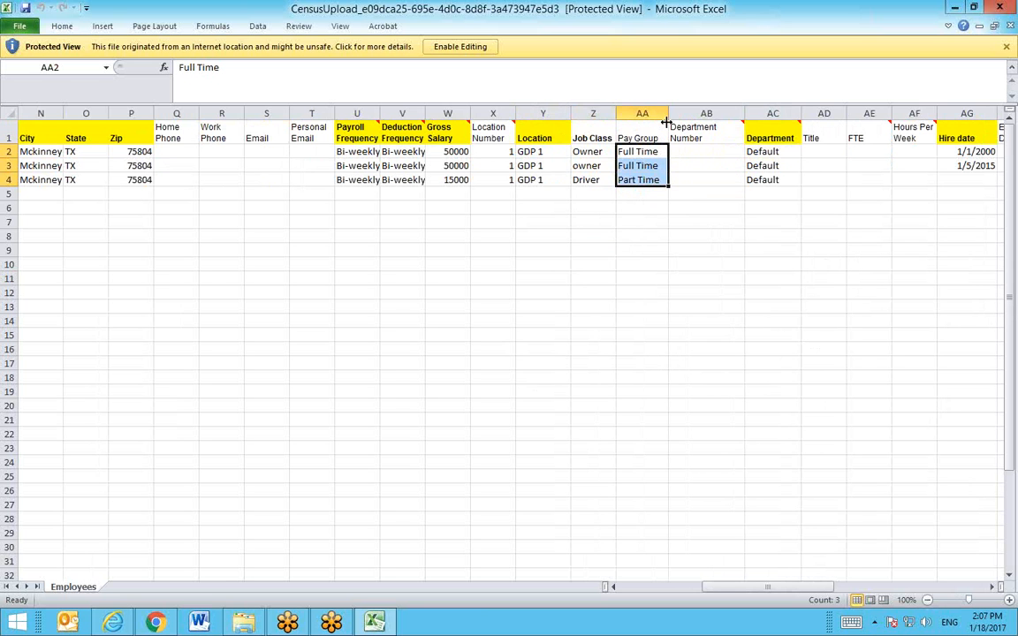
mouse_move(667, 122)
left_click_drag(345, 152, 403, 180)
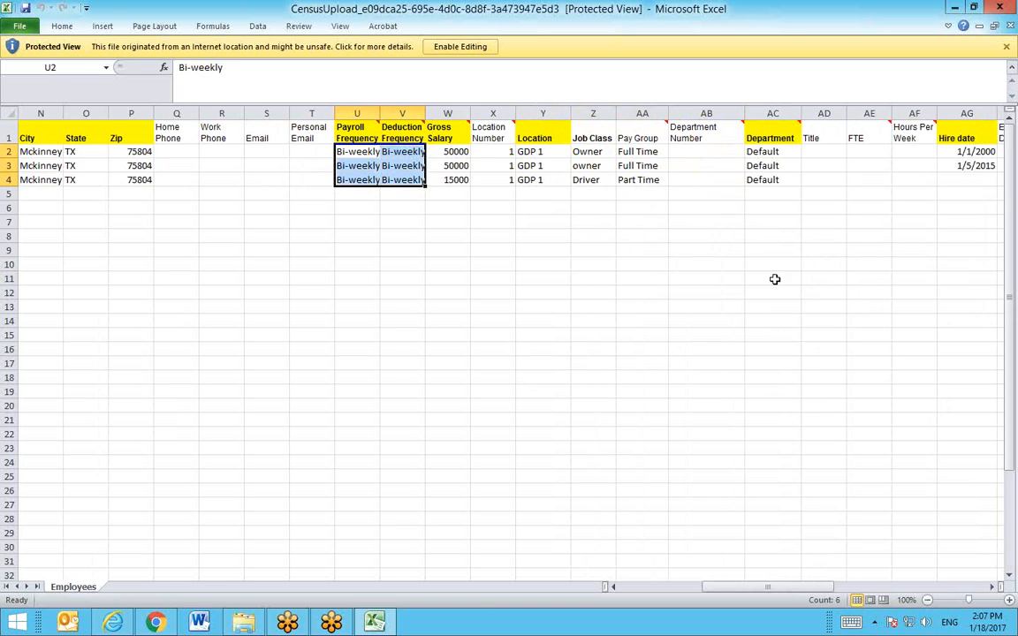
left_click(639, 152)
left_click_drag(638, 152, 648, 179)
left_click(677, 293)
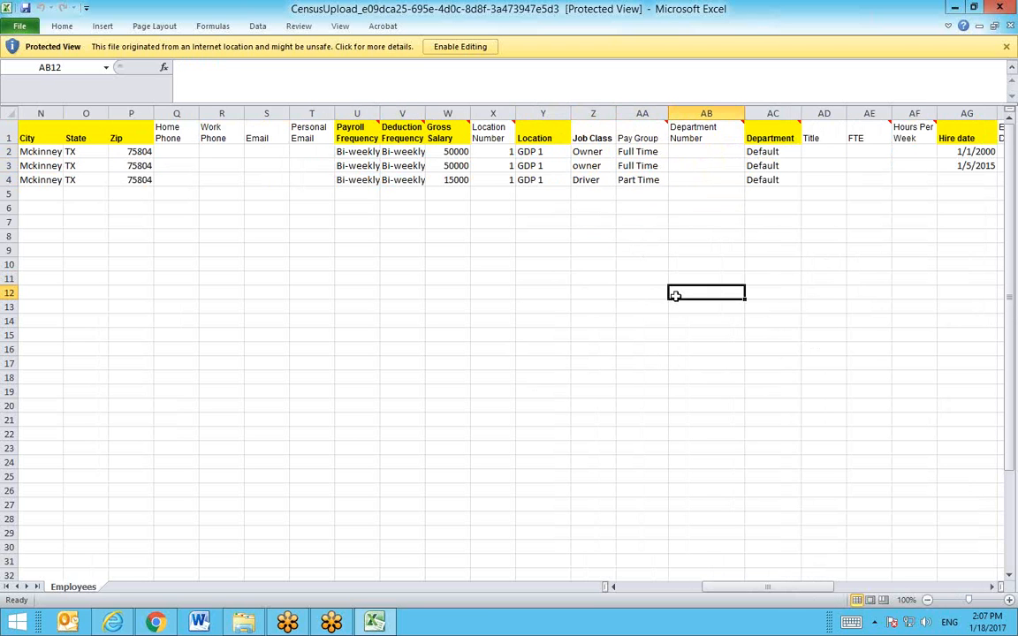
left_click_drag(761, 589, 795, 594)
left_click(757, 181)
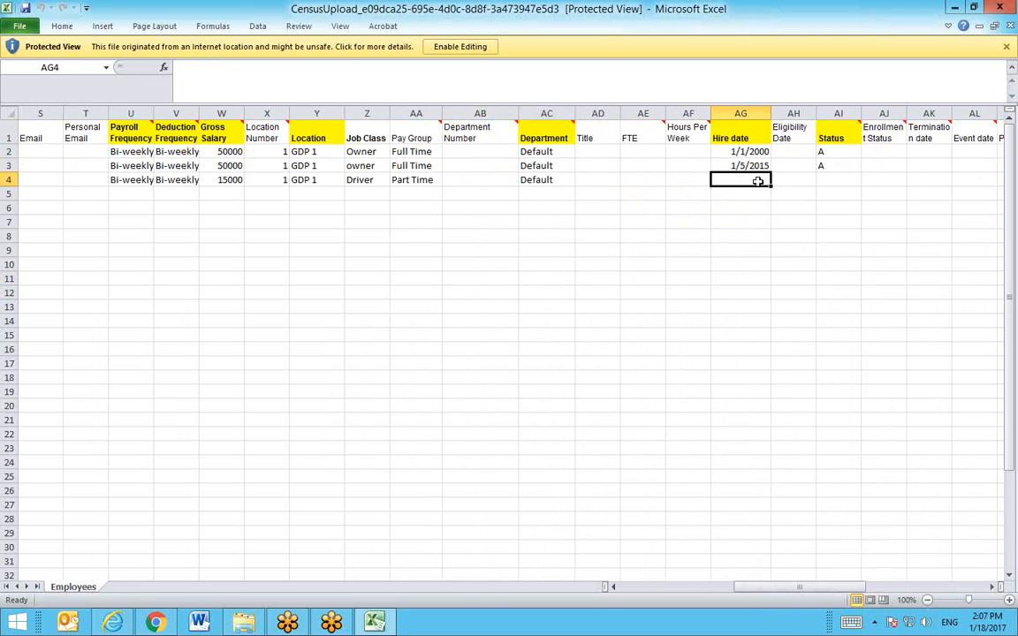
left_click(847, 183)
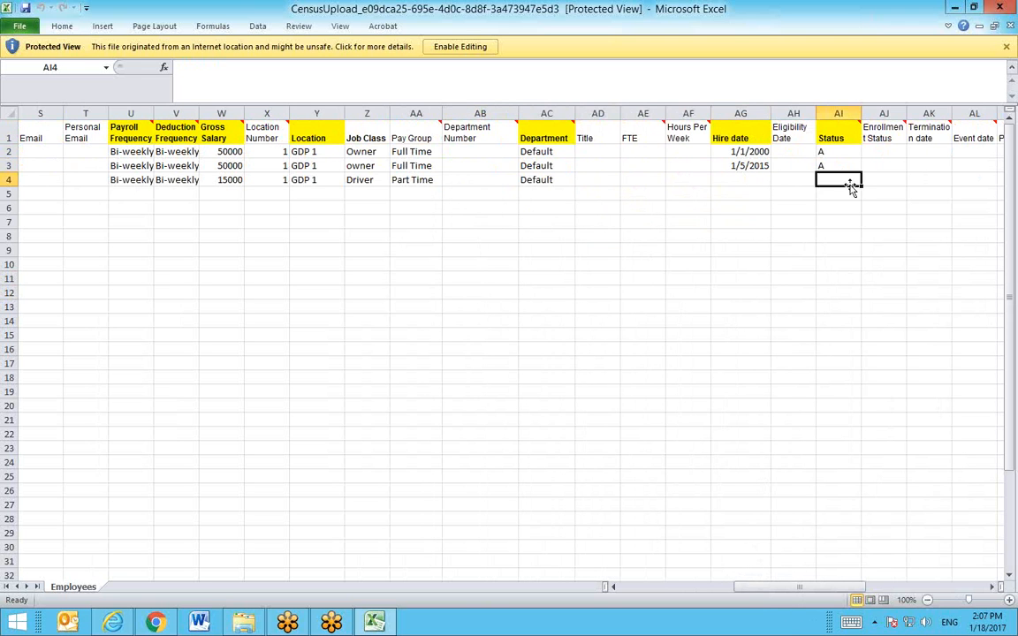
left_click(763, 183)
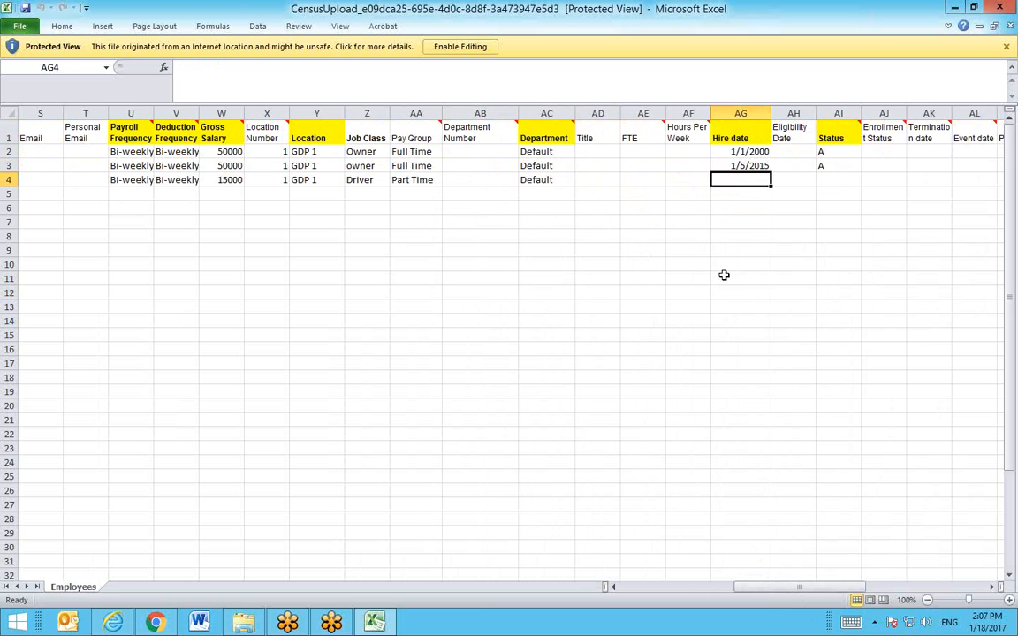
left_click(840, 178)
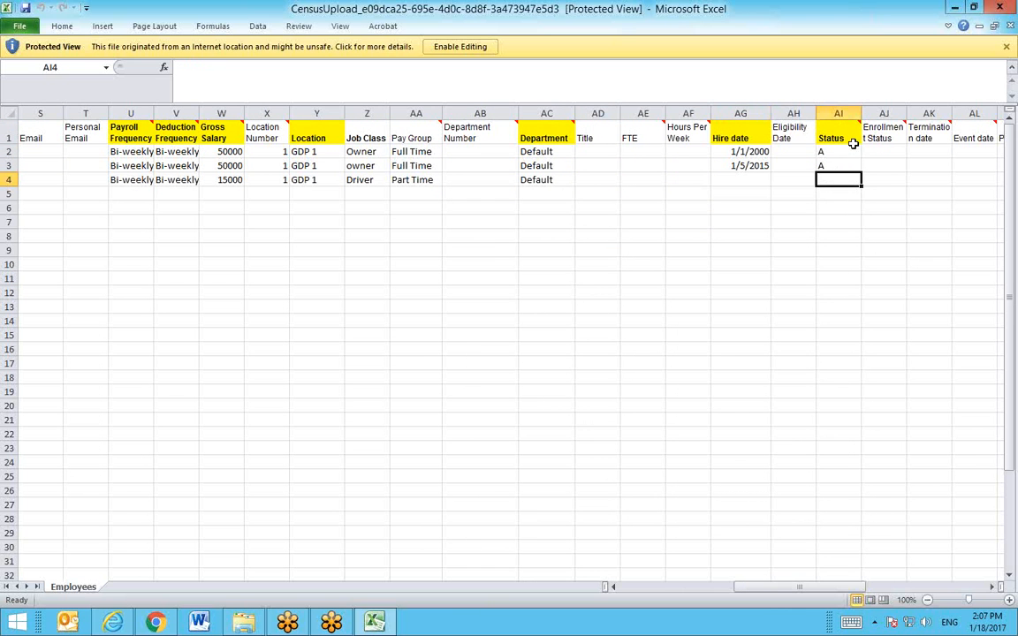
Step: Close the census results workbook and return to the BenSelect upload log page
mouse_move(853, 143)
left_click(1010, 28)
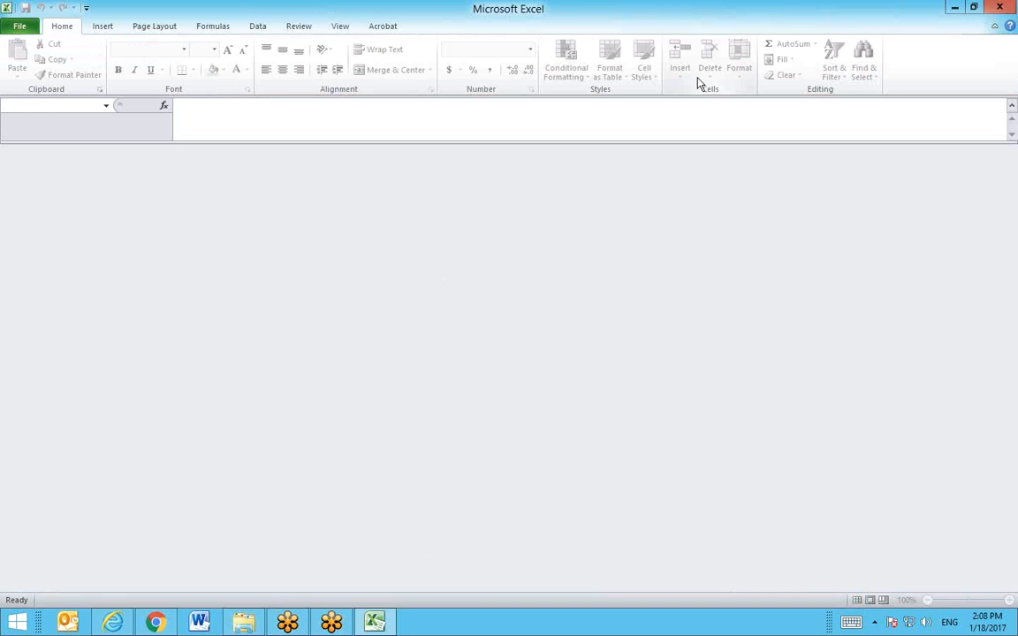
left_click(109, 624)
scroll(576, 329, "up", 3)
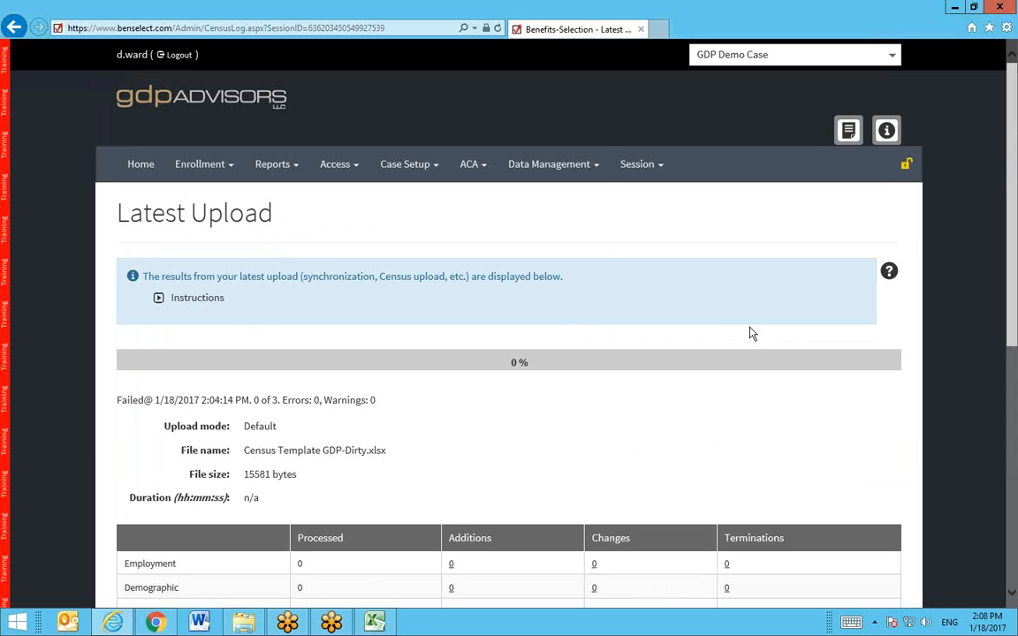
Step: Attach Census Template GDP-Clean.xlsx from the Clean Employee Census folder and upload it
left_click(525, 180)
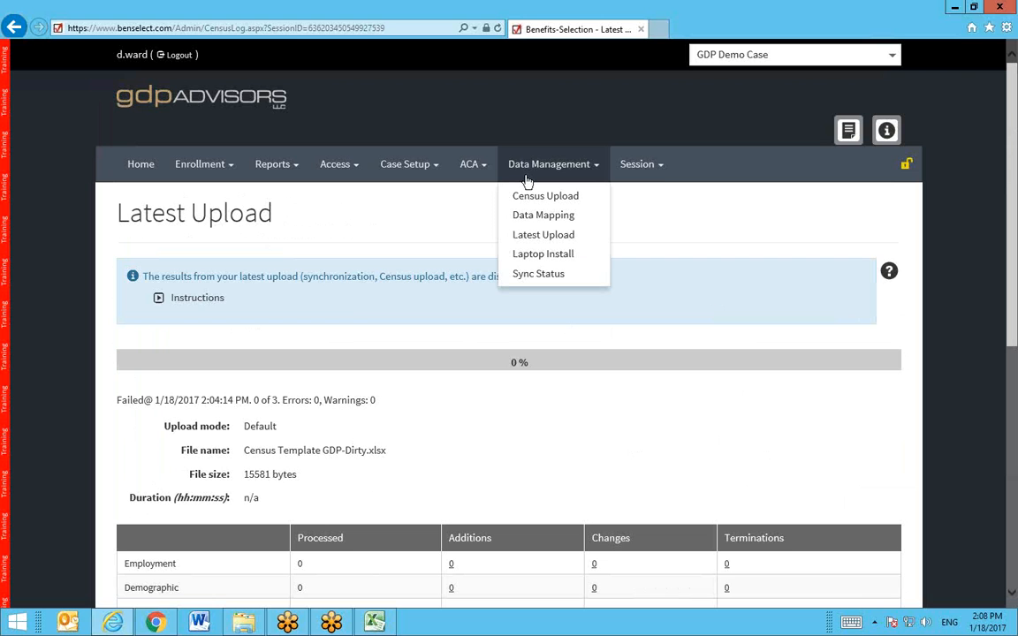
left_click(528, 197)
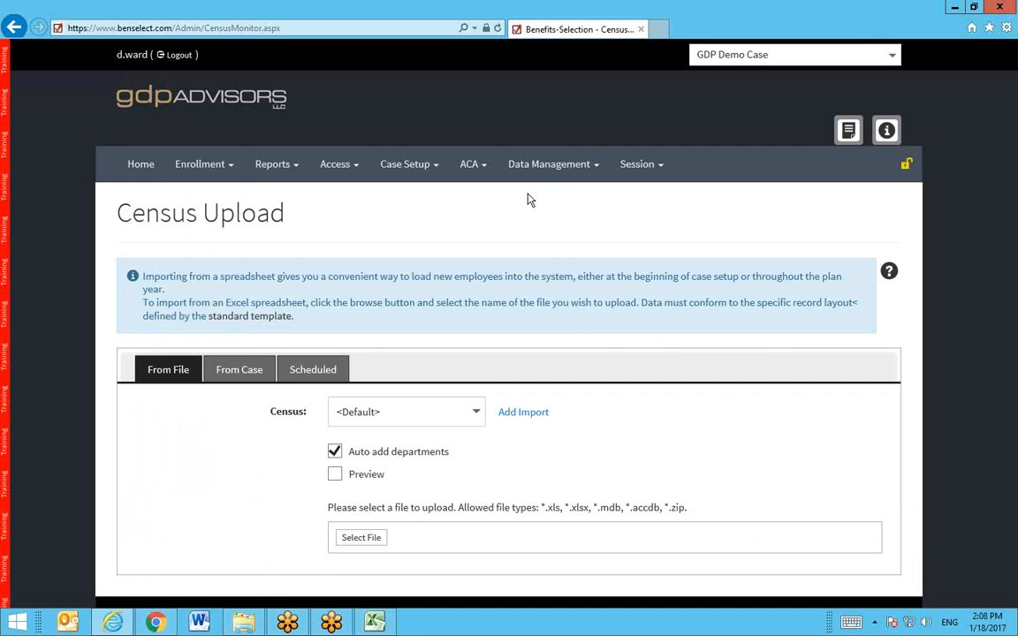
scroll(518, 267, "down", 1)
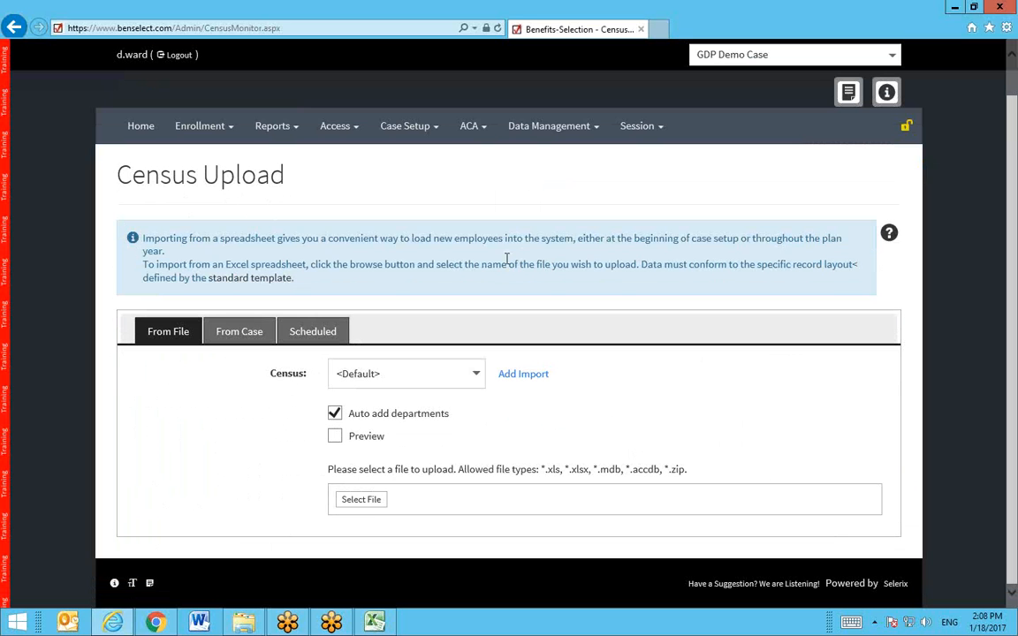
left_click(370, 506)
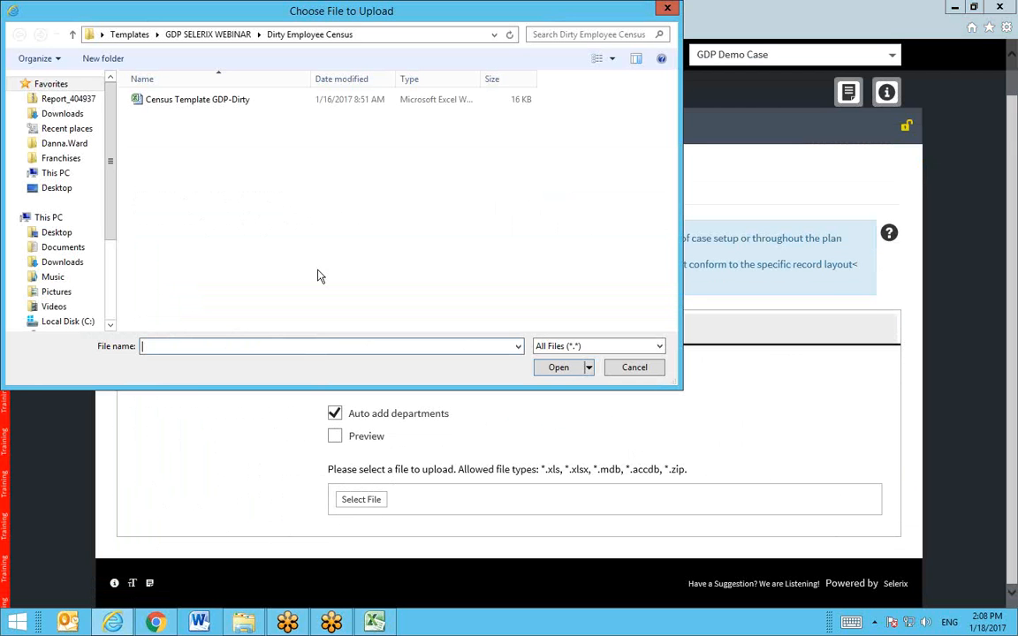
left_click(226, 35)
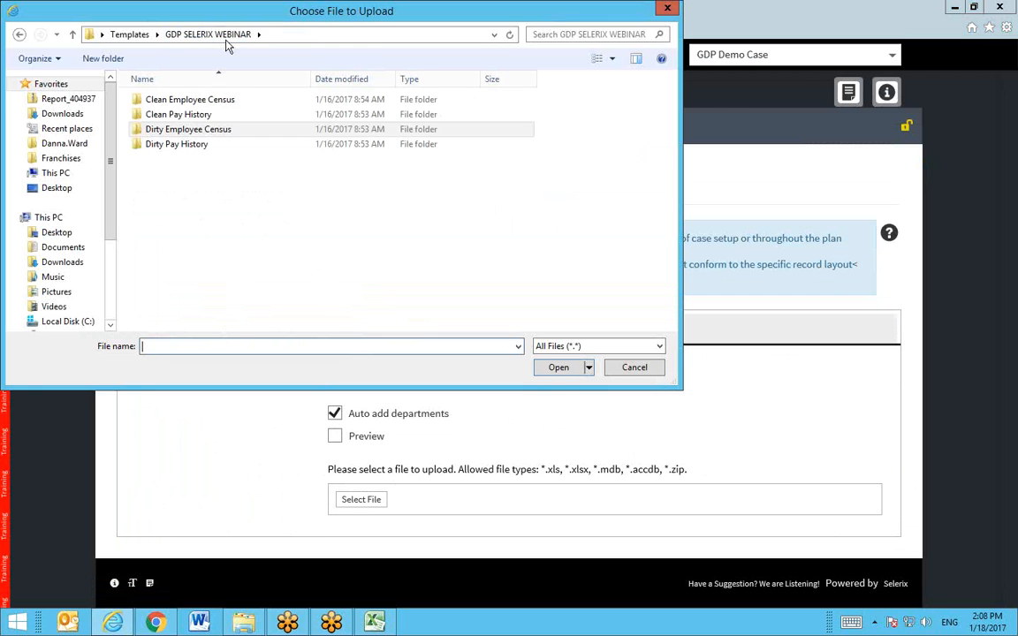
double_click(195, 100)
left_click(195, 100)
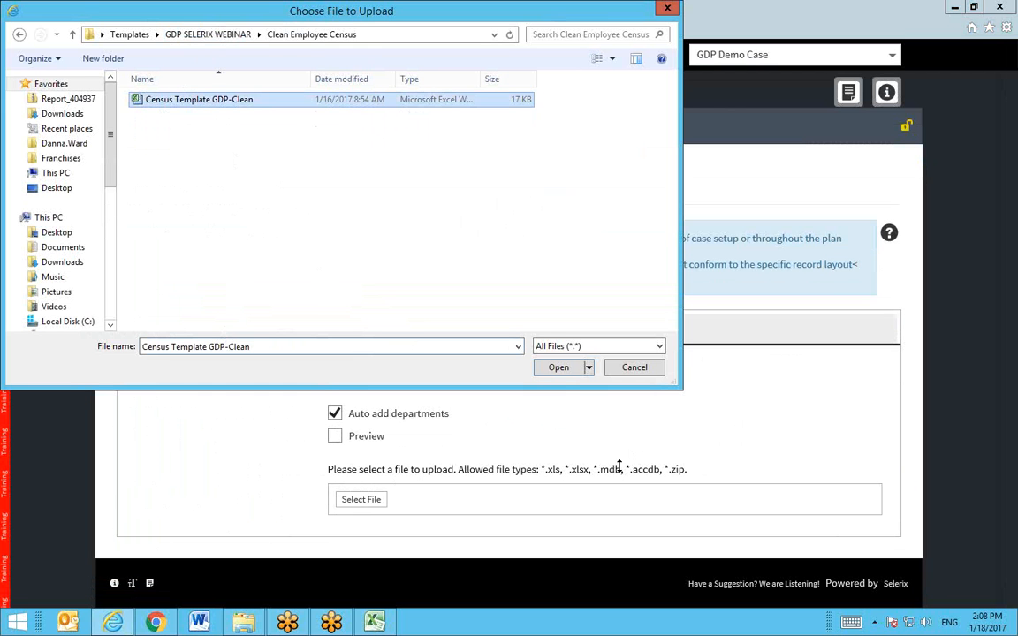
left_click(564, 368)
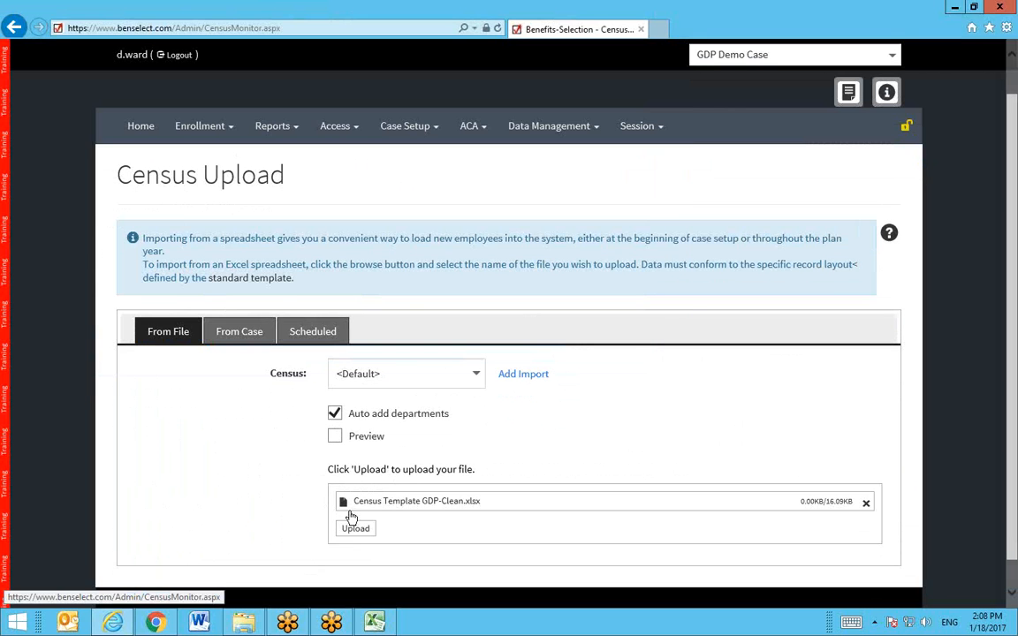
left_click(351, 534)
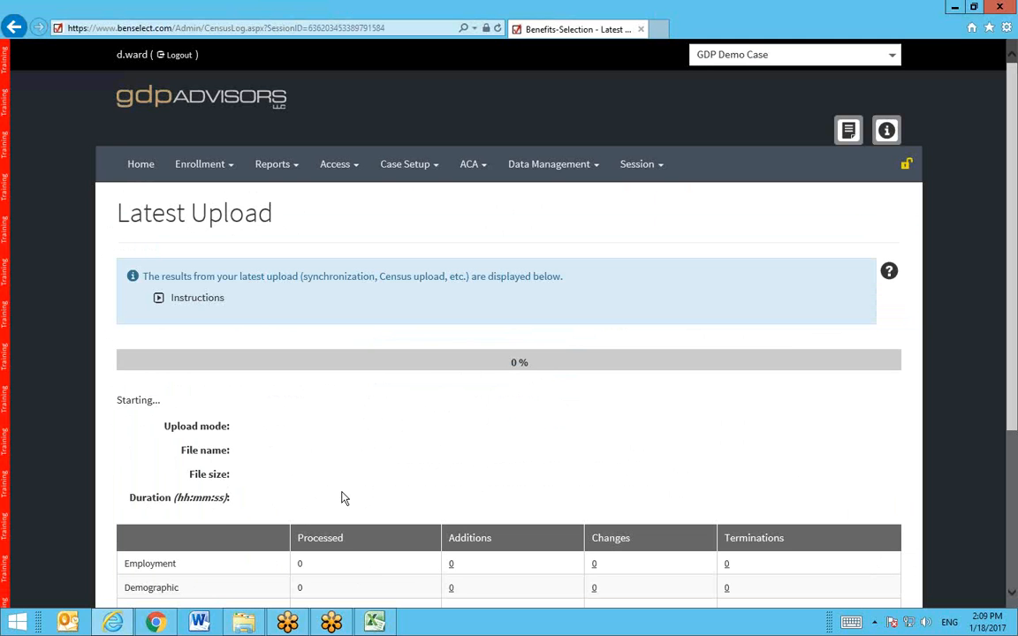
Step: Review the clean upload's results and Mapping Errors, then open the Employment Additions '1' list
scroll(420, 476, "down", 1)
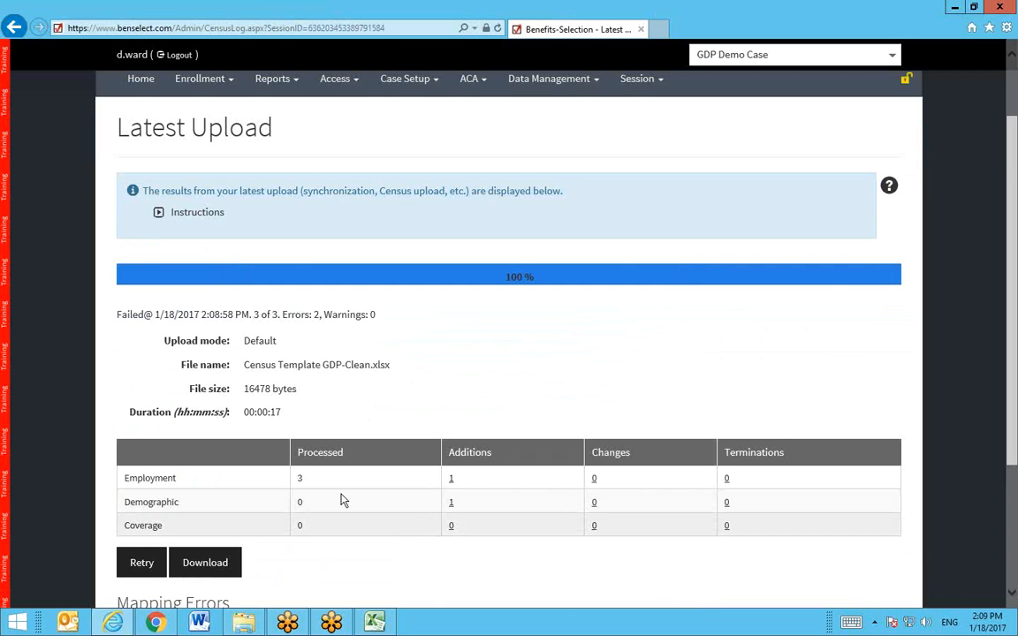
scroll(508, 352, "down", 3)
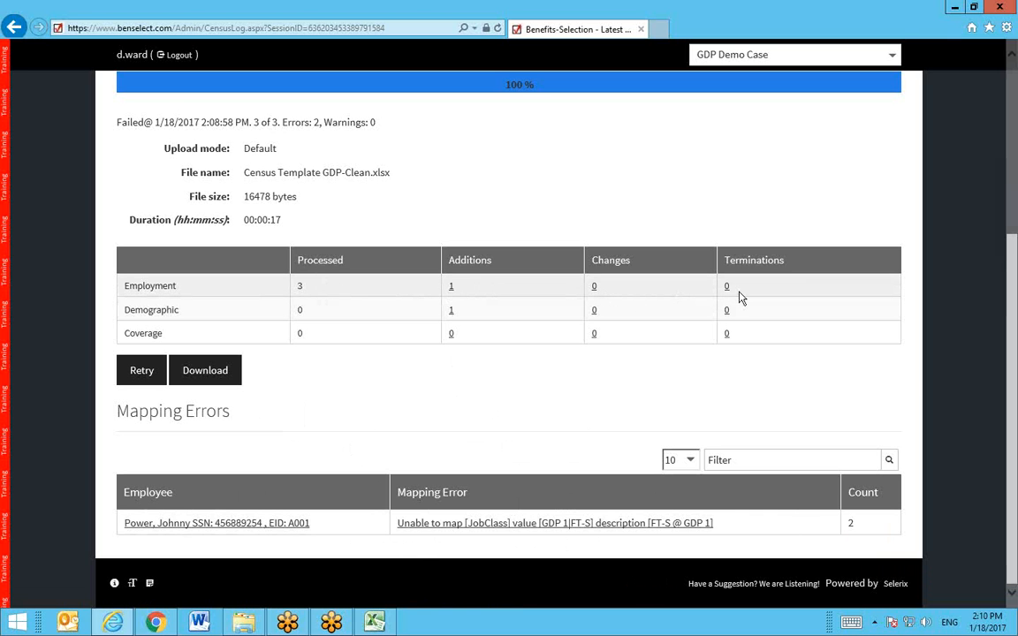
left_click(452, 287)
Step: From the GDP SELERIX WEBINAR folder, open Clean Employee Census > Census Template GDP-Clean in Excel
scroll(380, 469, "down", 1)
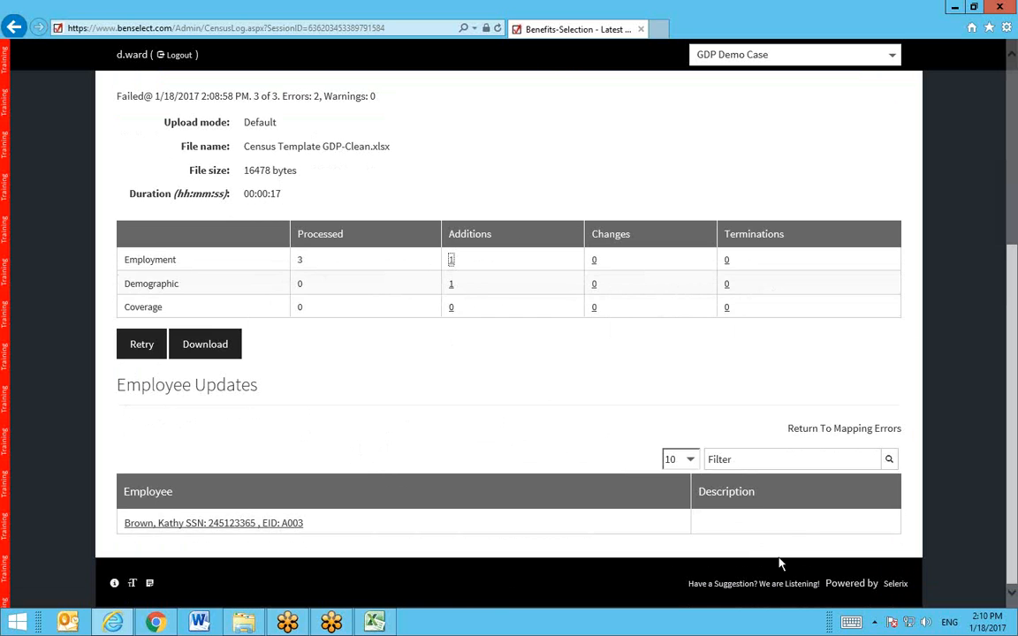
scroll(411, 498, "up", 2)
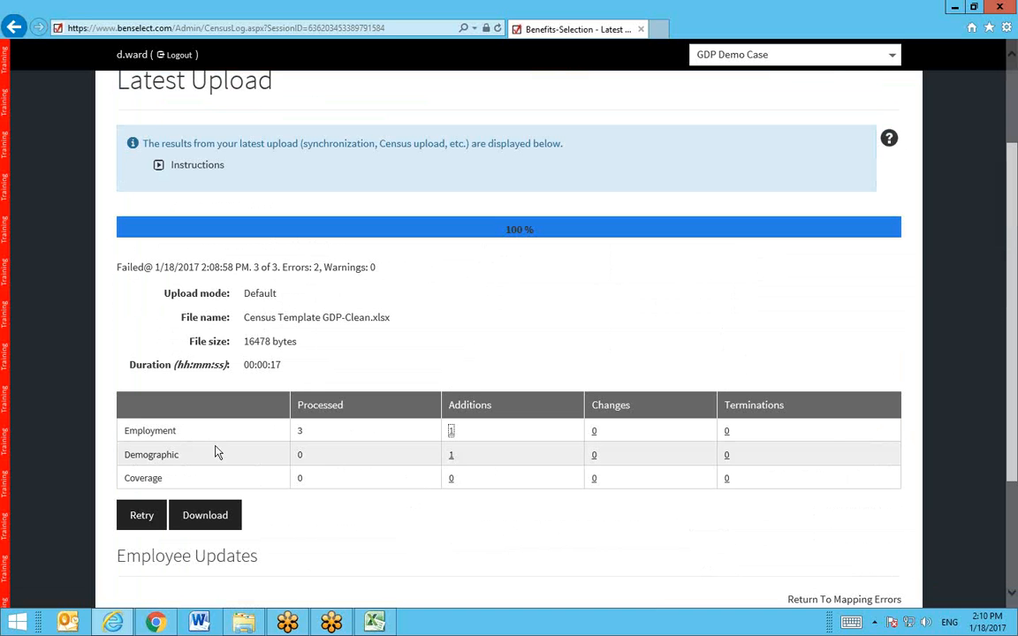
left_click(245, 625)
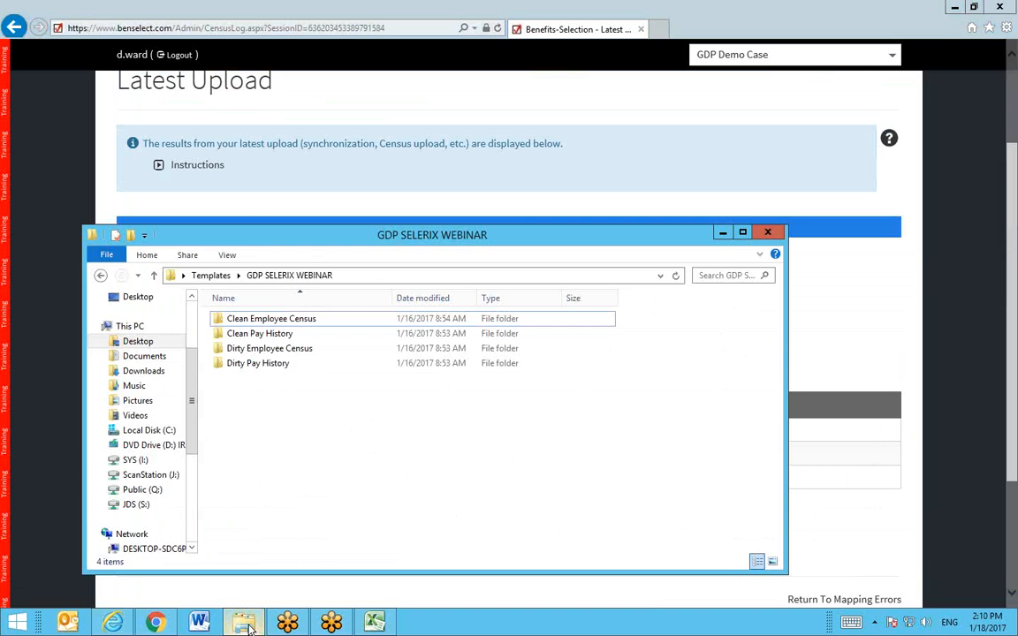
double_click(322, 327)
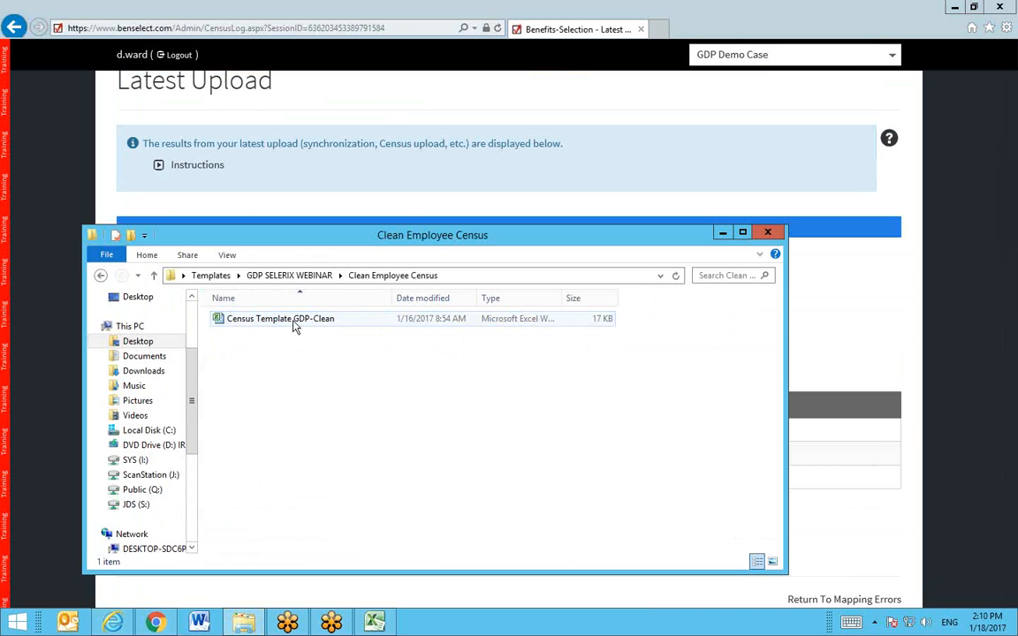
double_click(295, 326)
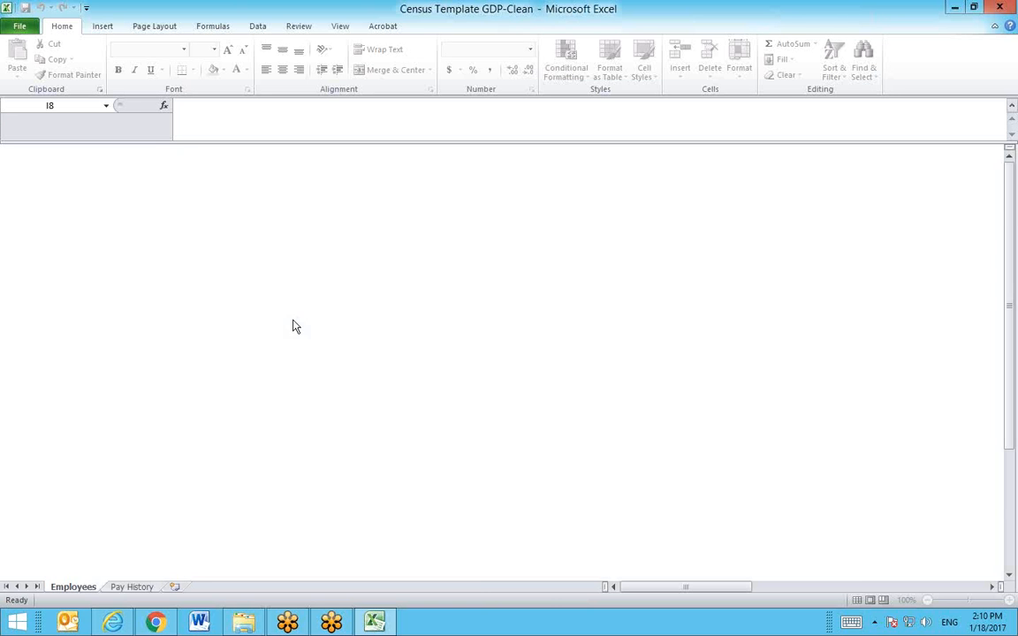
left_click(284, 317)
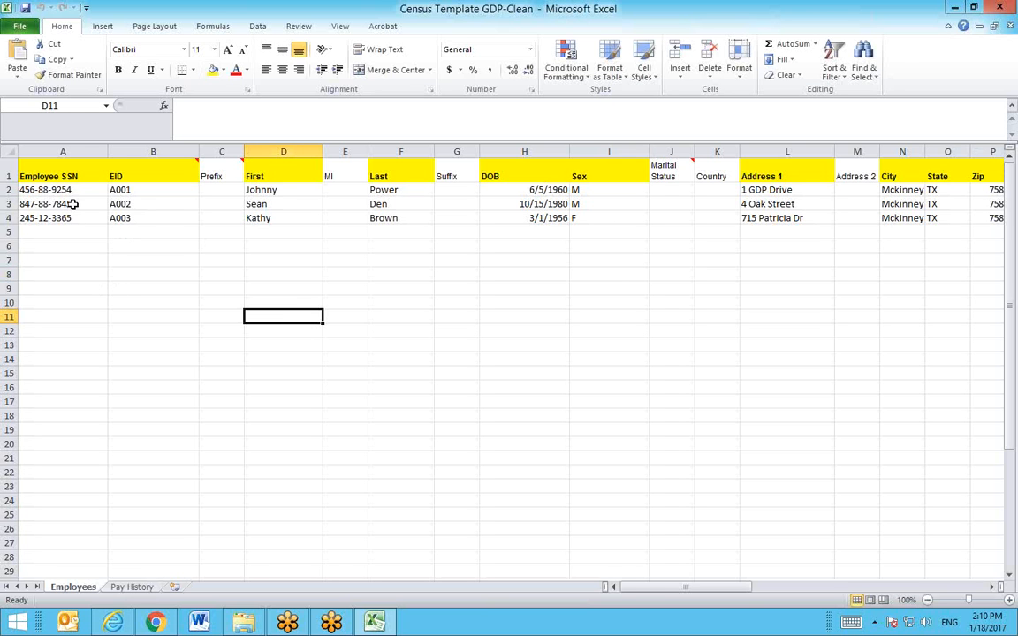
left_click(77, 175)
left_click_drag(75, 189, 91, 217)
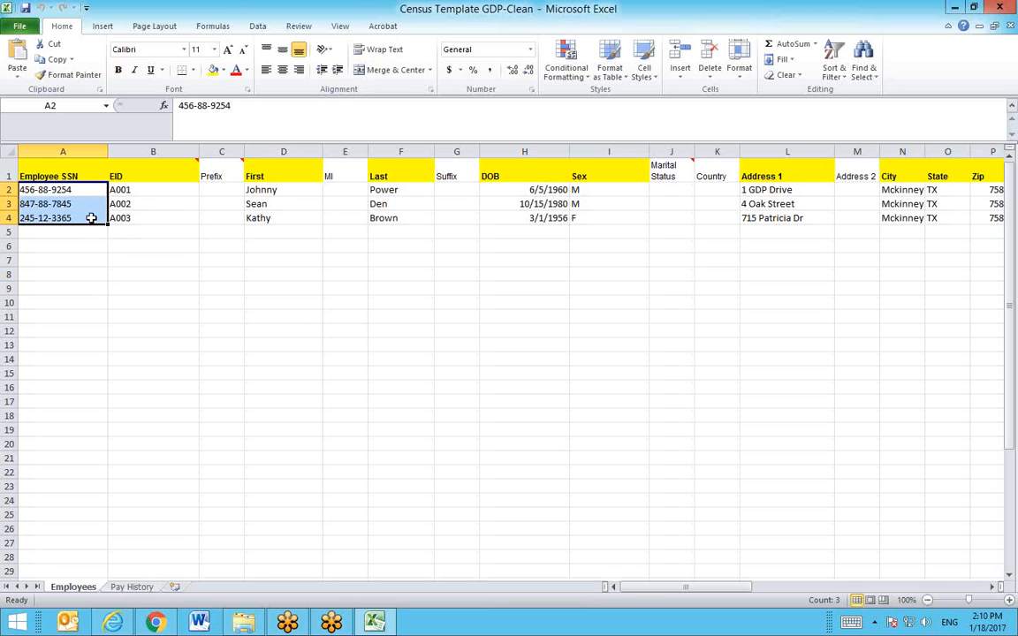
left_click(503, 203)
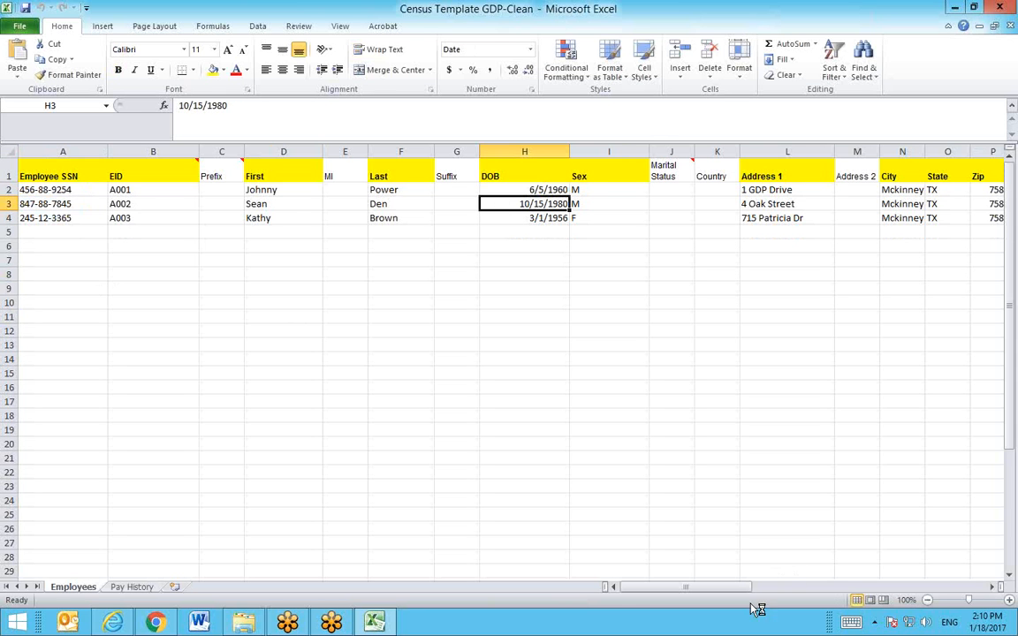
left_click_drag(721, 588, 781, 609)
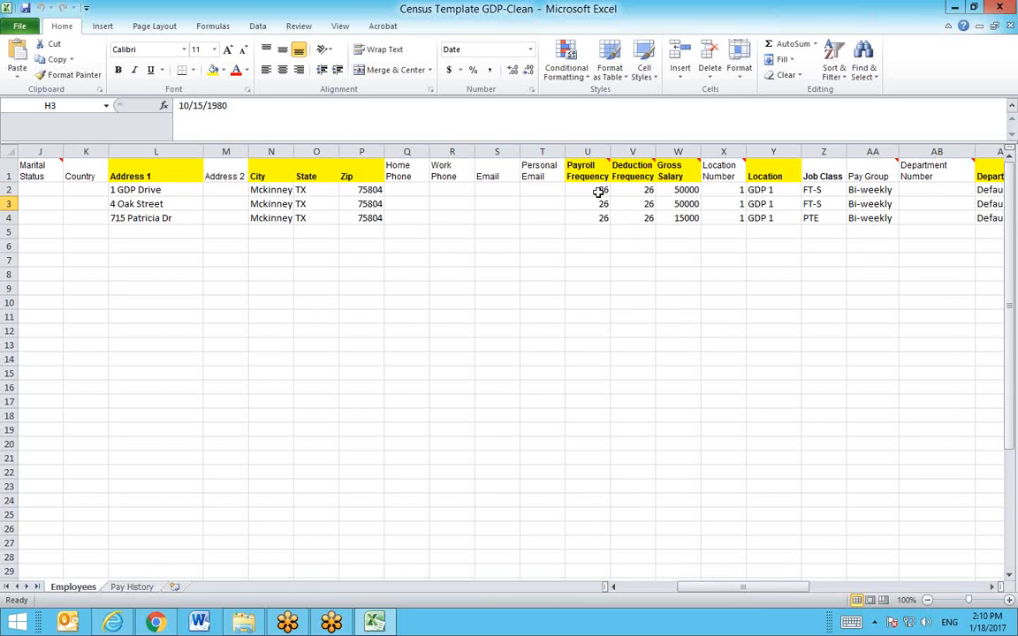
left_click_drag(597, 190, 652, 221)
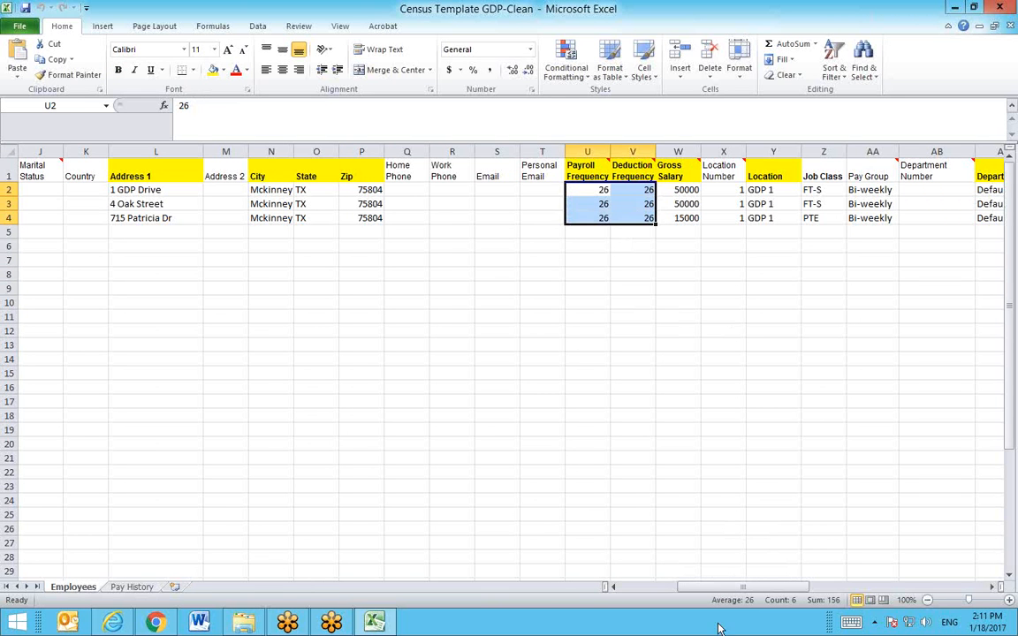
left_click_drag(718, 588, 746, 595)
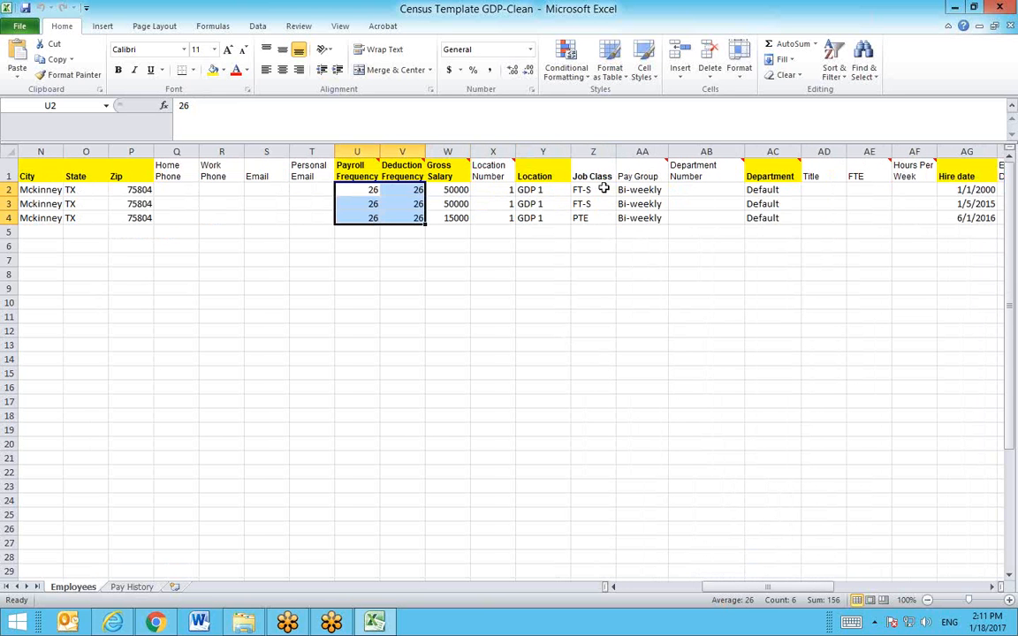
left_click_drag(604, 189, 602, 221)
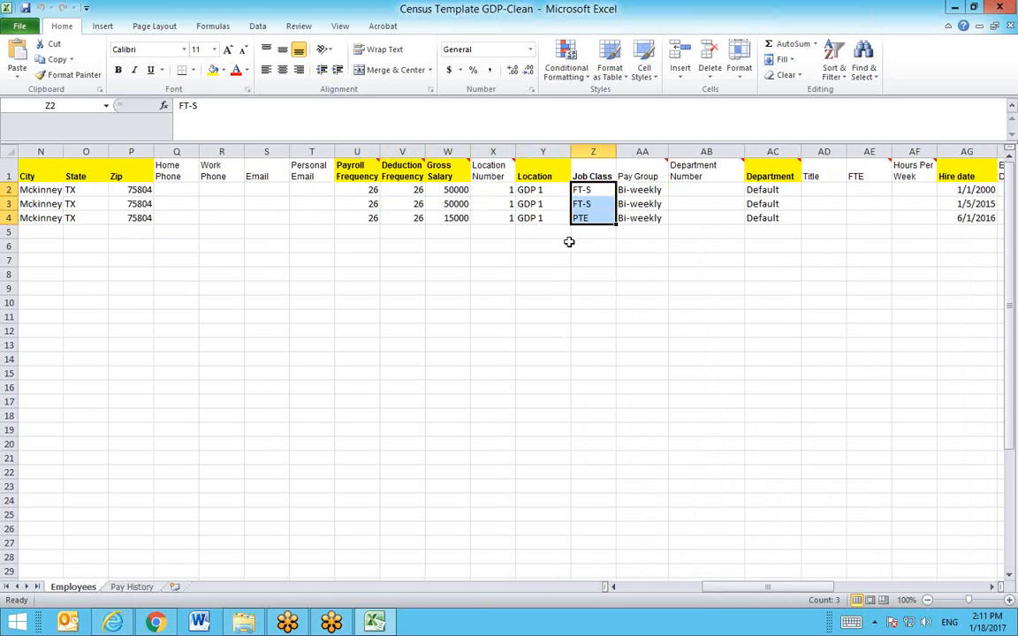
left_click_drag(661, 191, 662, 218)
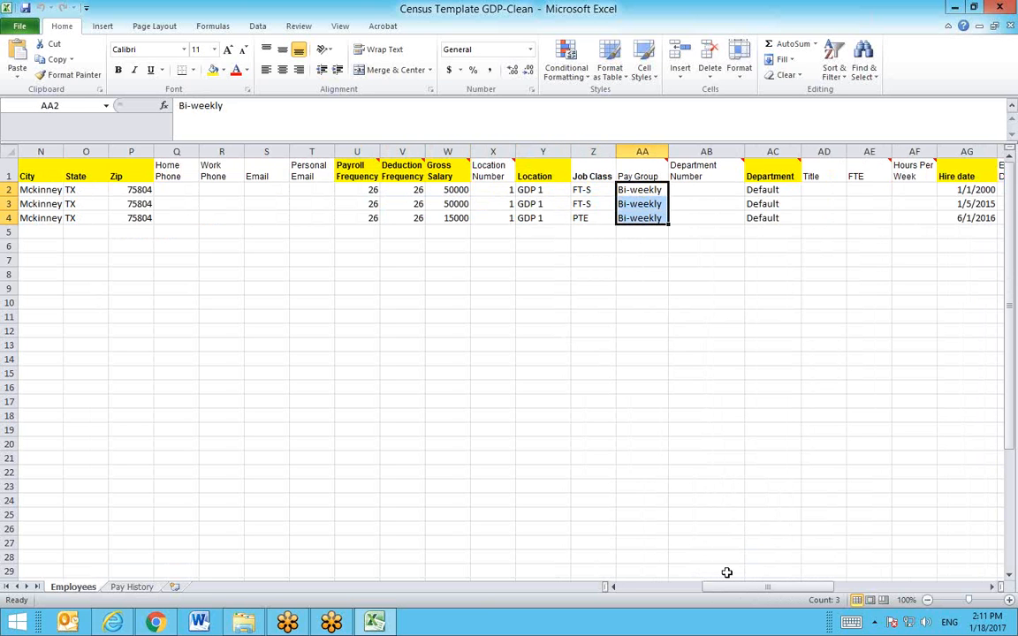
left_click_drag(729, 579, 781, 598)
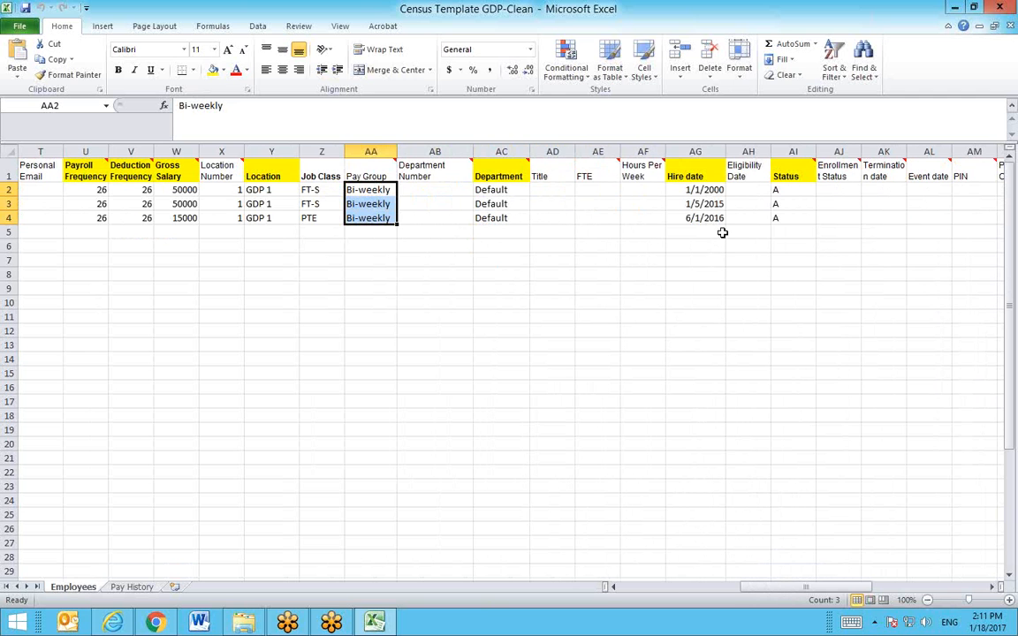
left_click_drag(714, 190, 711, 219)
left_click_drag(809, 190, 812, 221)
left_click(788, 346)
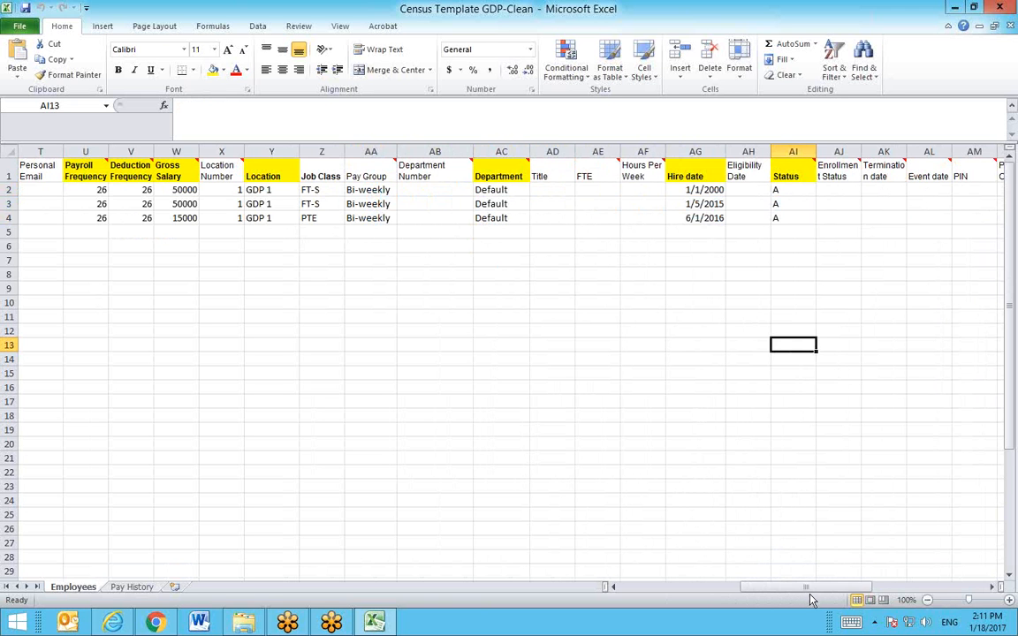
Step: Widen column AK to show the Termination date header, then review Status and GDP 1 location
left_click_drag(812, 592, 682, 587)
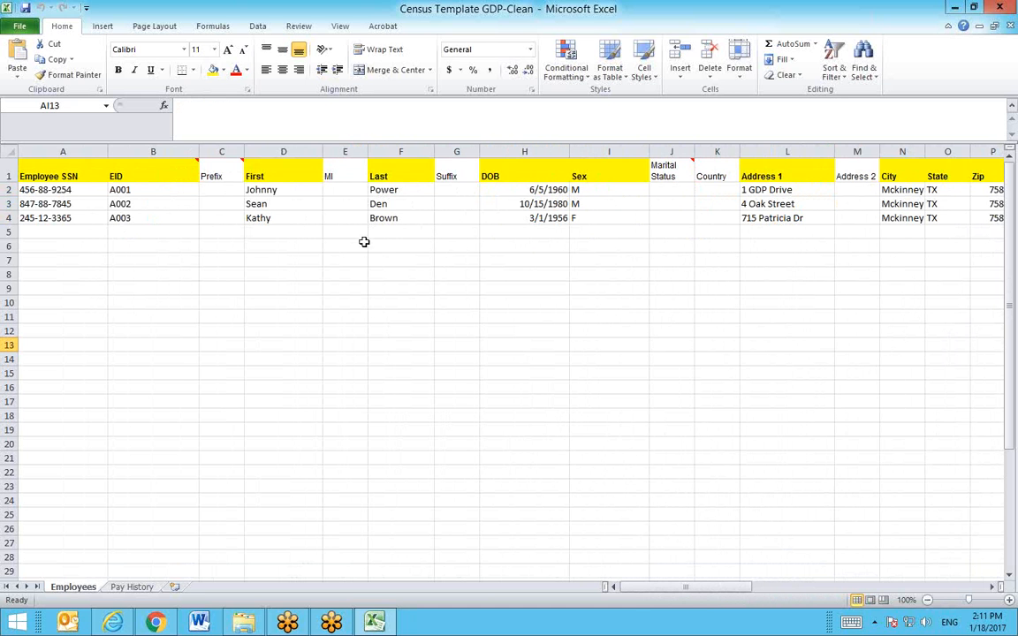
left_click_drag(648, 587, 745, 617)
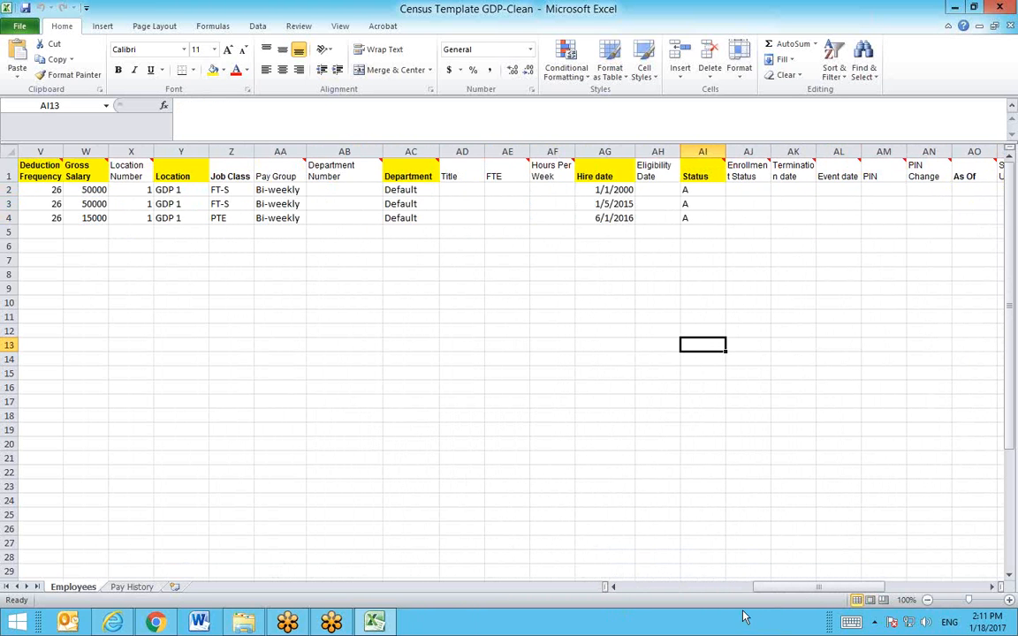
left_click(707, 189)
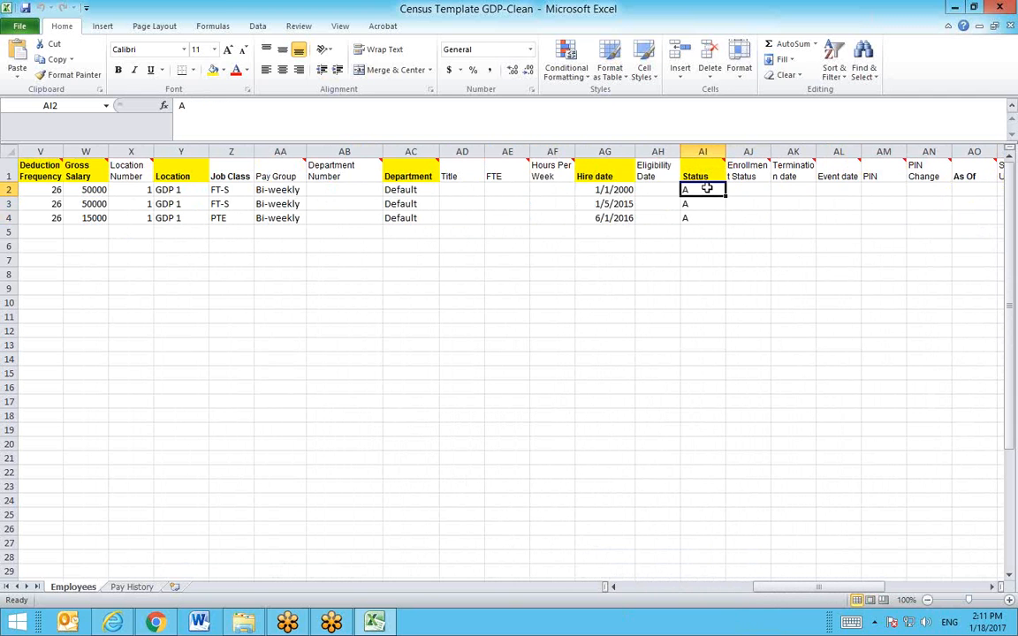
mouse_move(722, 165)
left_click(793, 189)
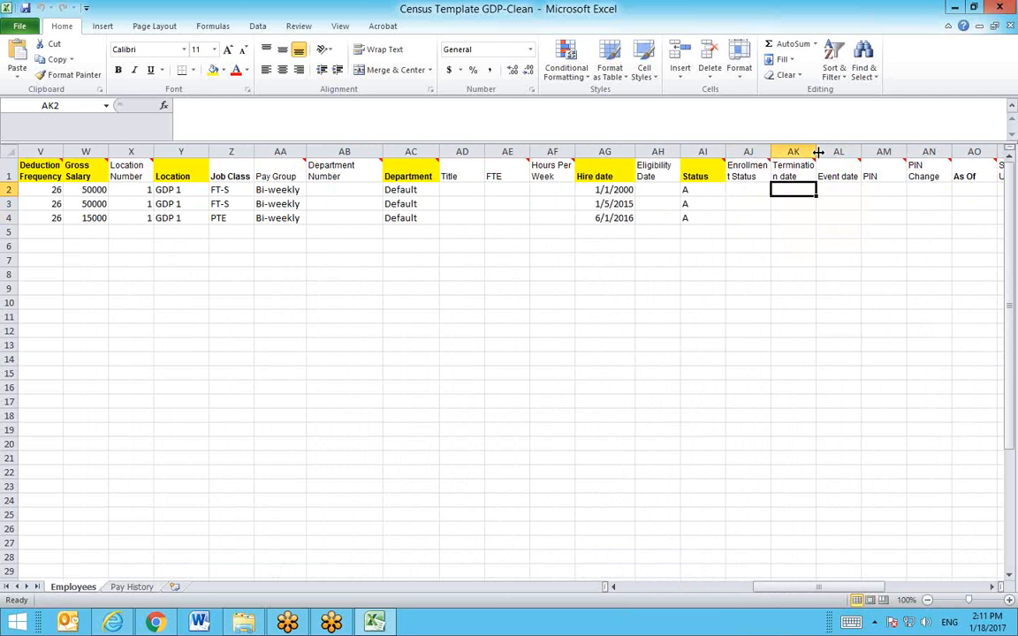
left_click_drag(819, 152, 823, 152)
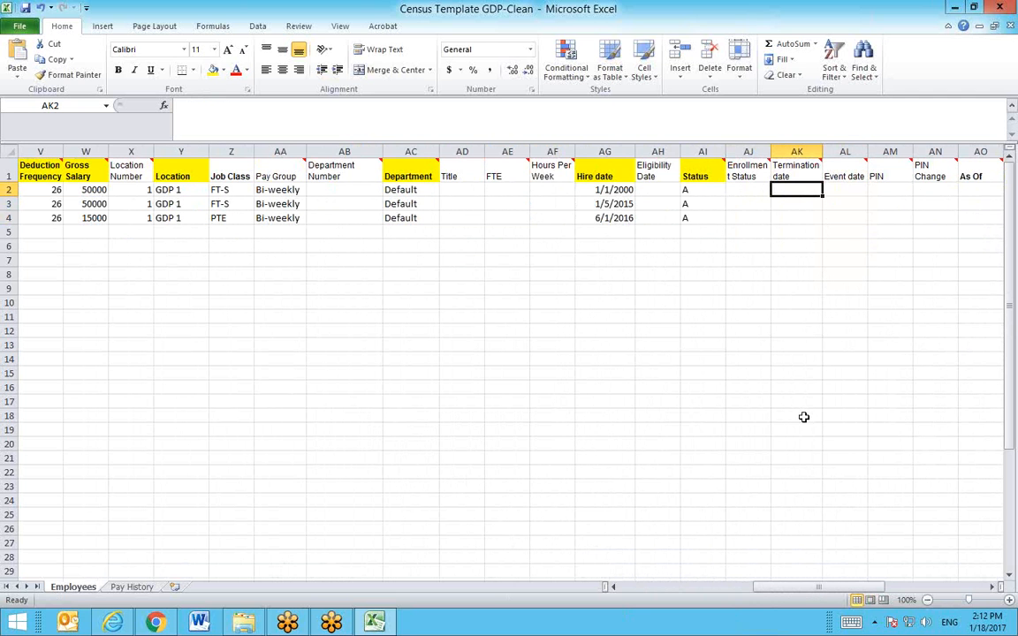
left_click_drag(801, 595, 751, 599)
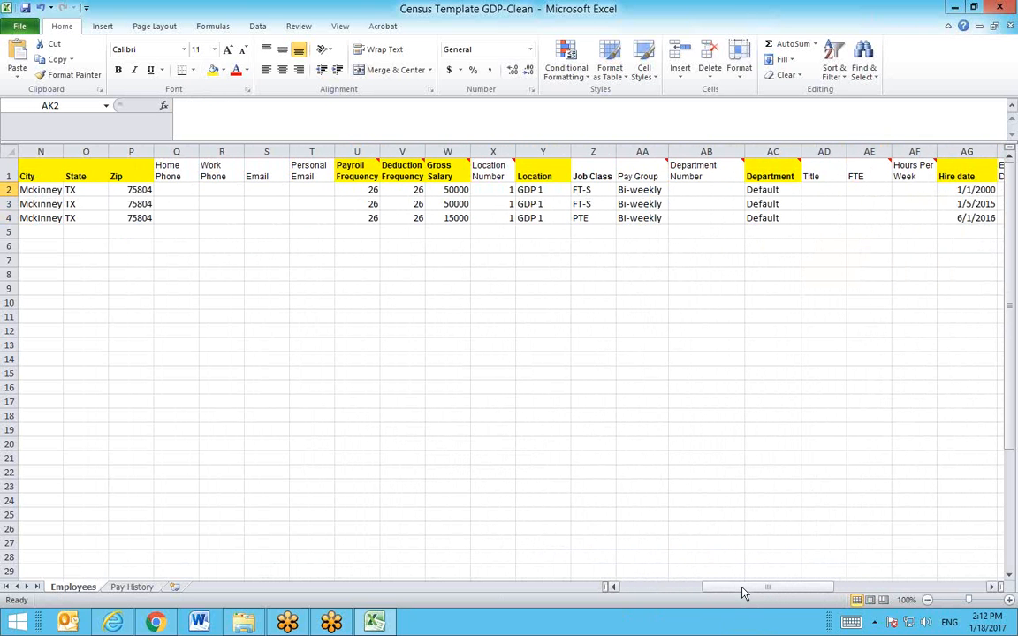
left_click_drag(743, 593, 729, 597)
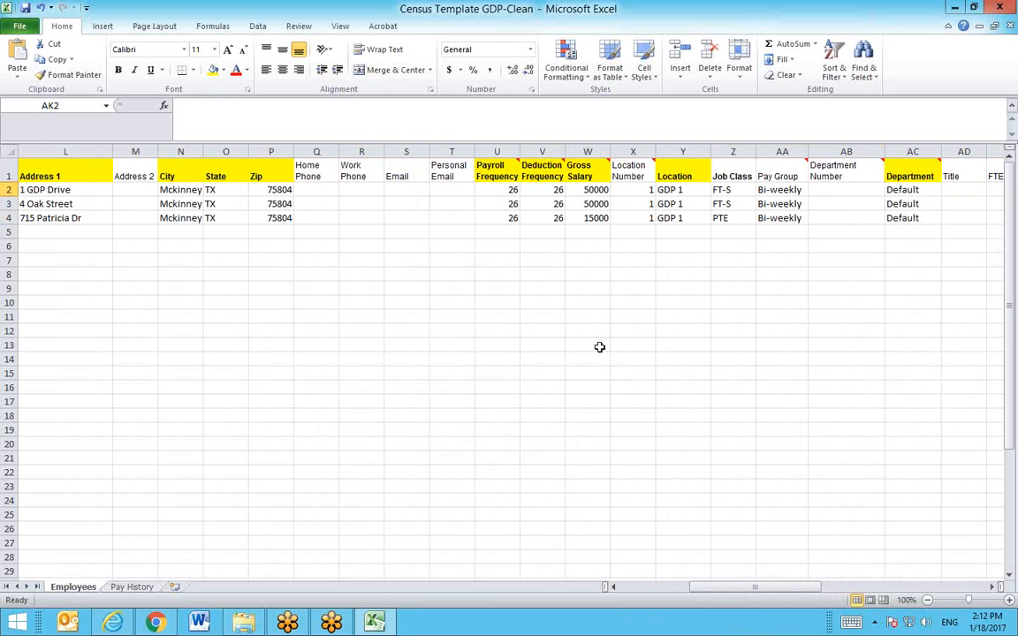
left_click(682, 190)
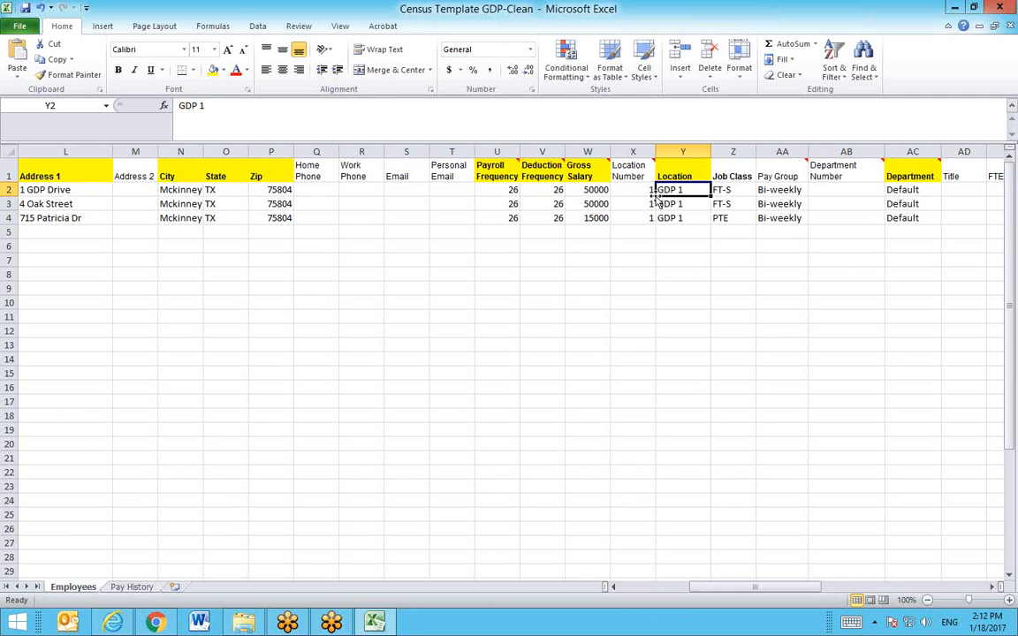
left_click_drag(696, 588, 803, 594)
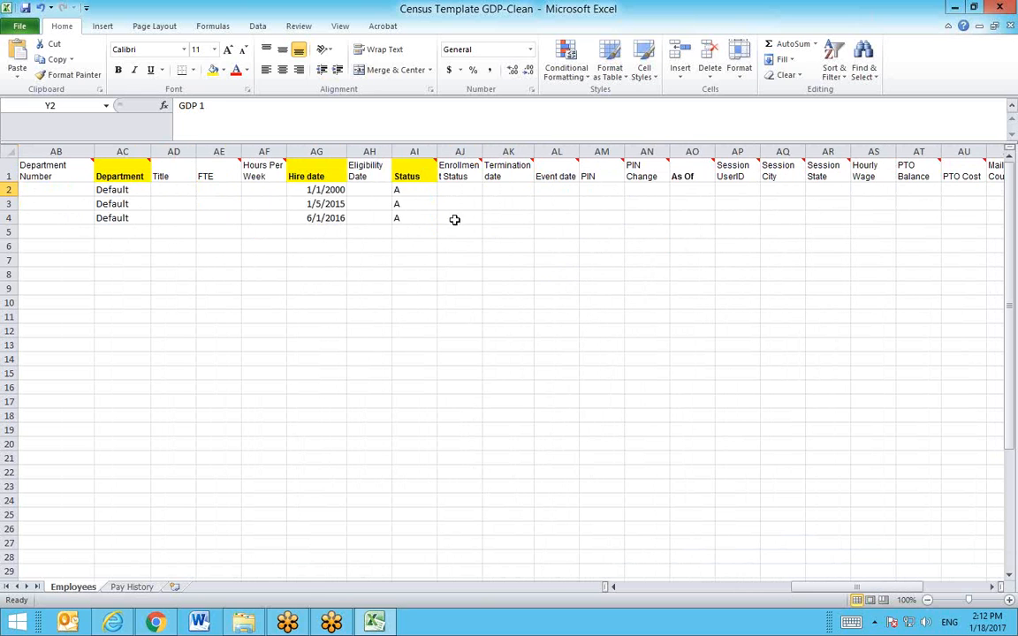
left_click(507, 195)
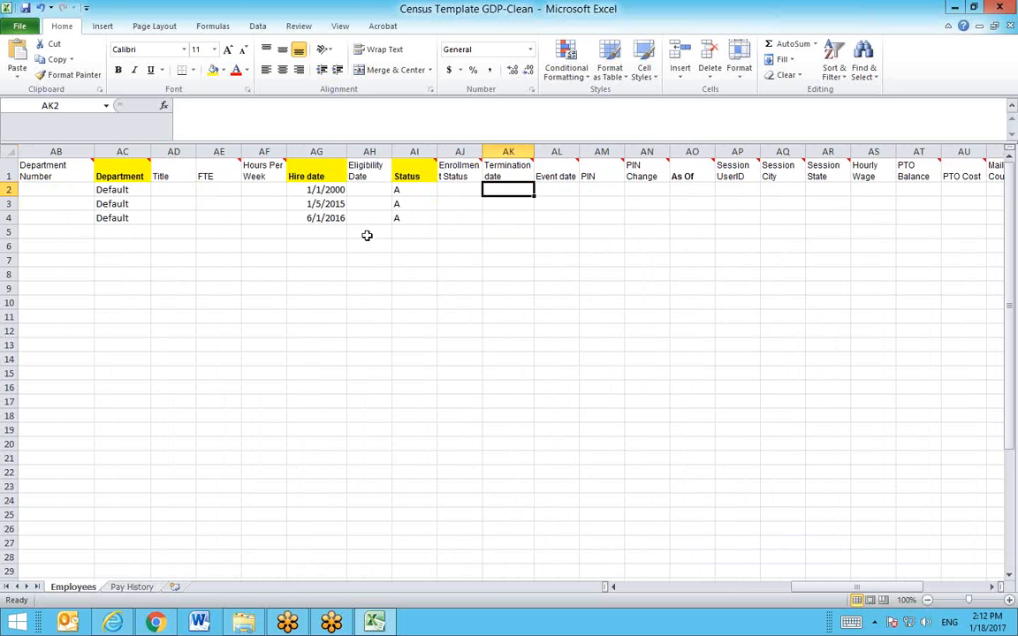
left_click_drag(508, 190, 511, 417)
left_click(415, 190)
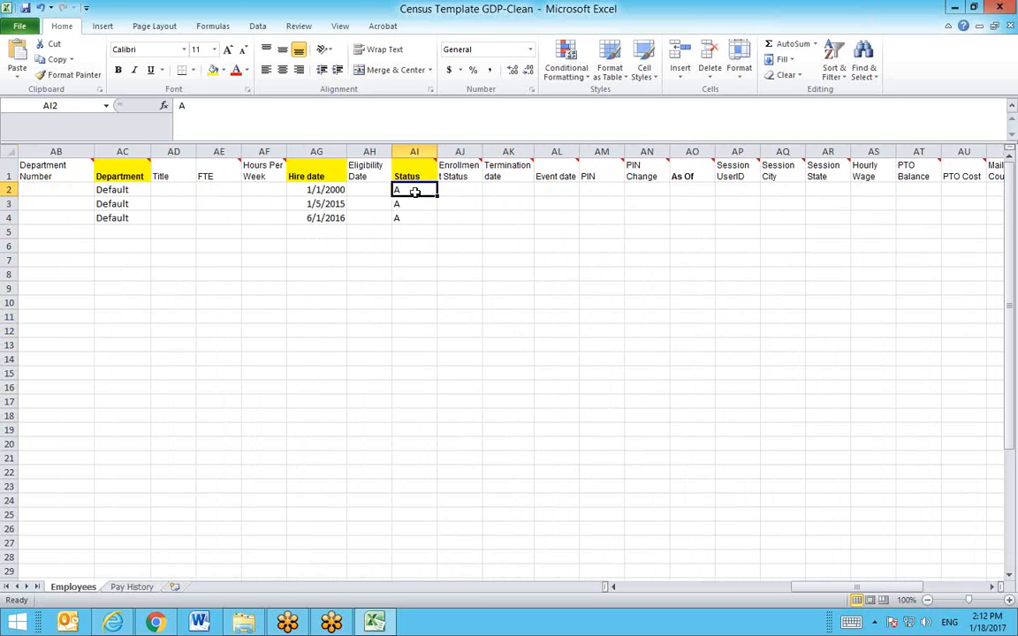
left_click(502, 191)
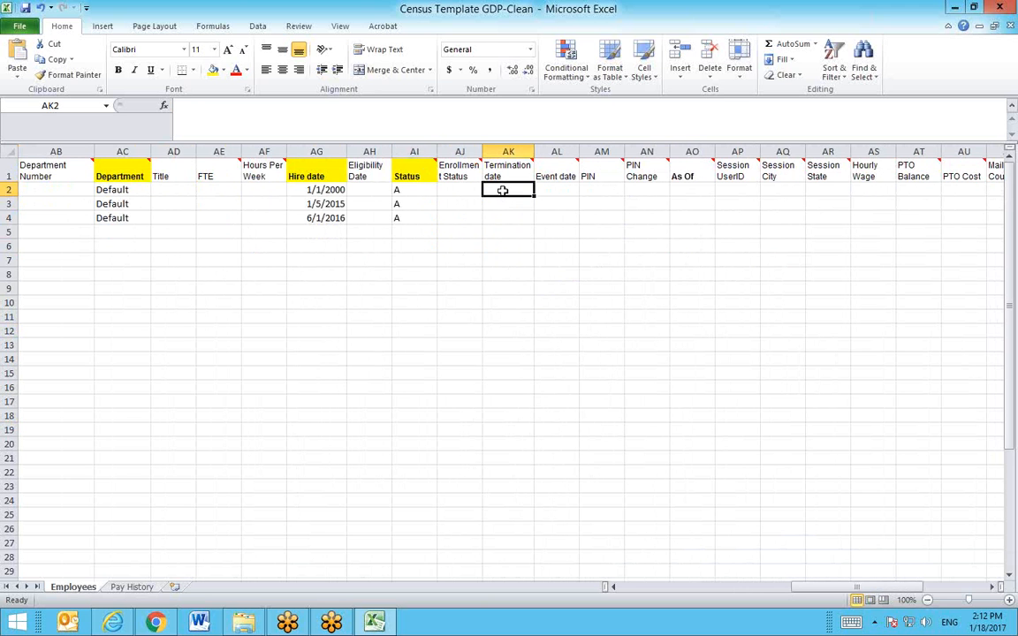
left_click_drag(813, 589, 734, 587)
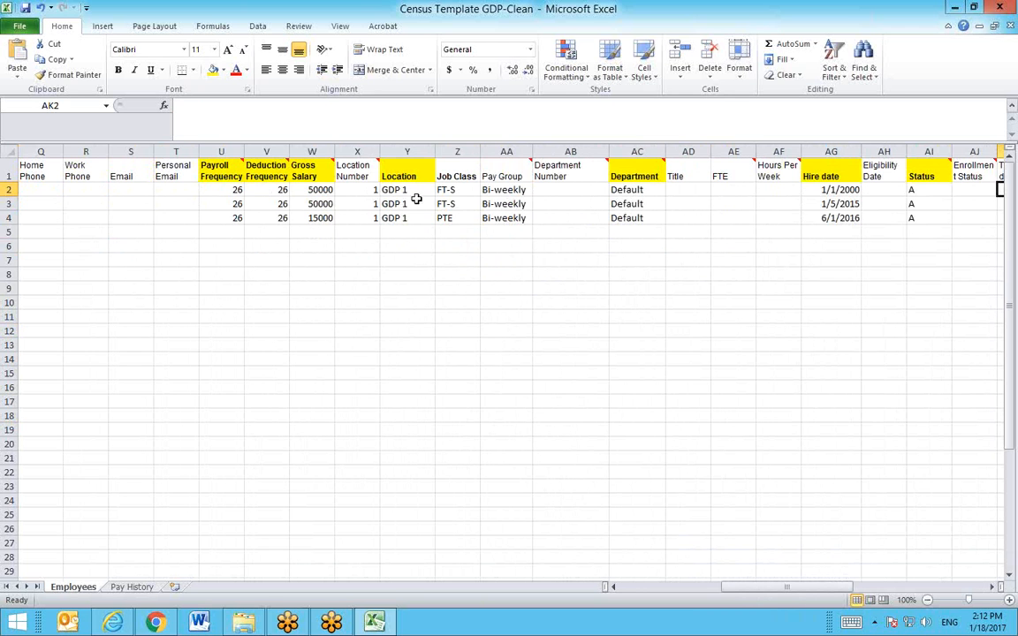
left_click(416, 202)
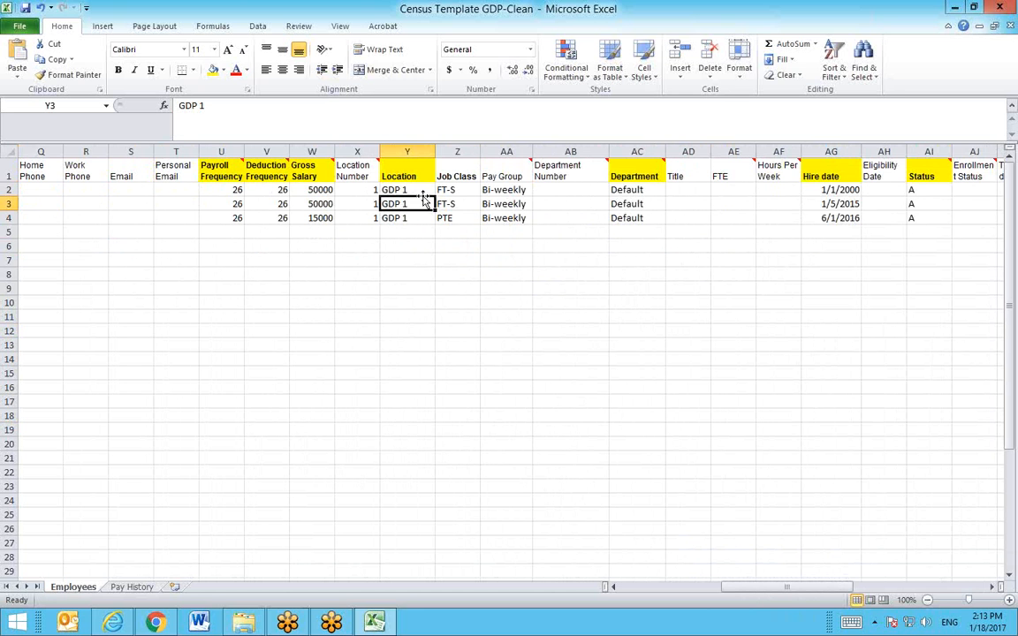
left_click_drag(785, 586, 674, 613)
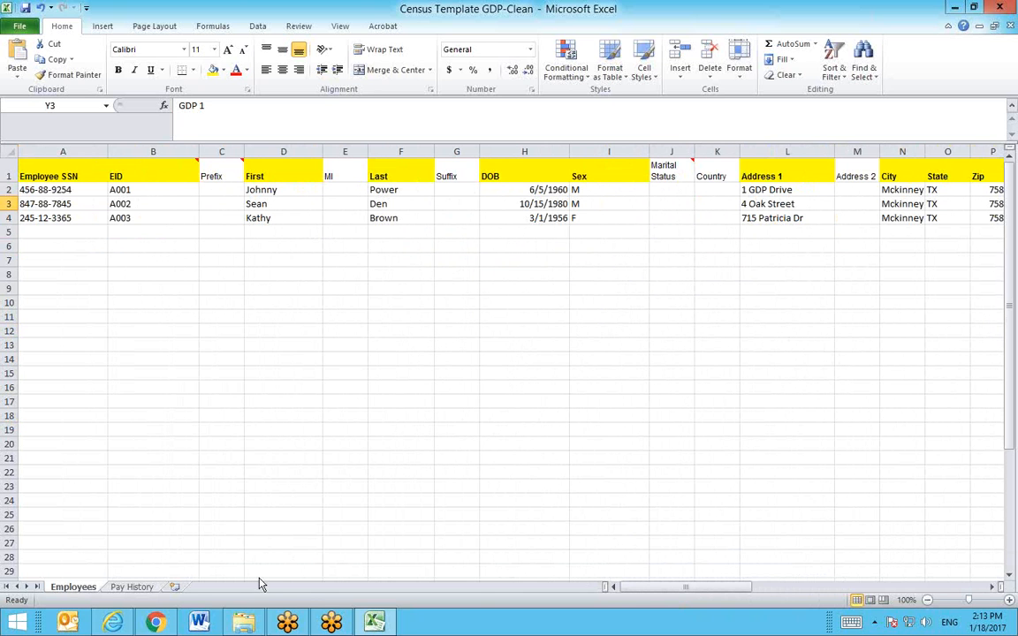
Step: Go up to GDP SELERIX WEBINAR and open Dirty Pay History > Pay History- Dirty in Excel
left_click(239, 626)
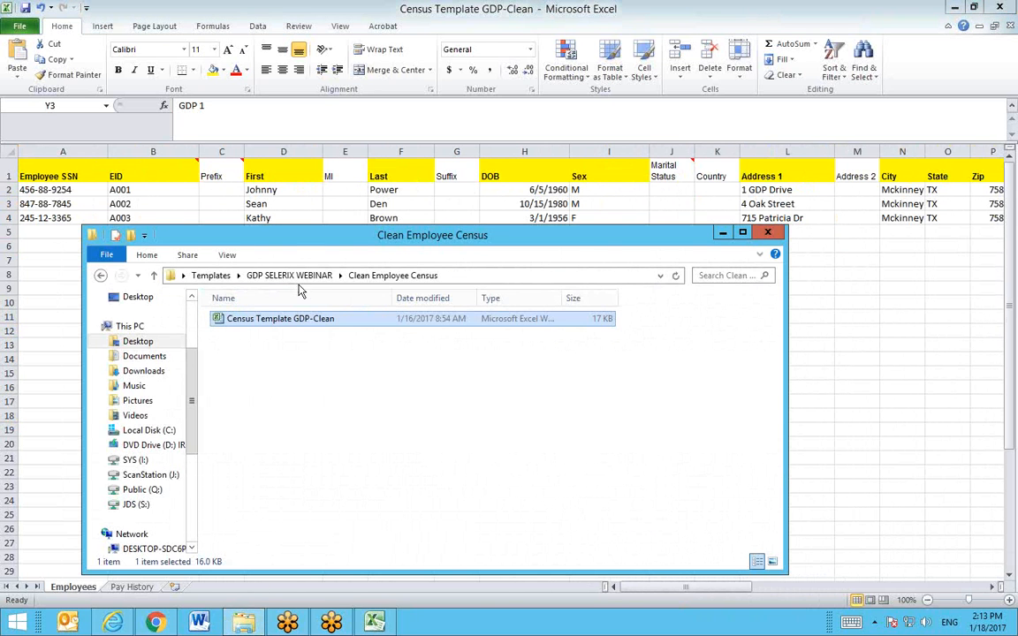
left_click(291, 276)
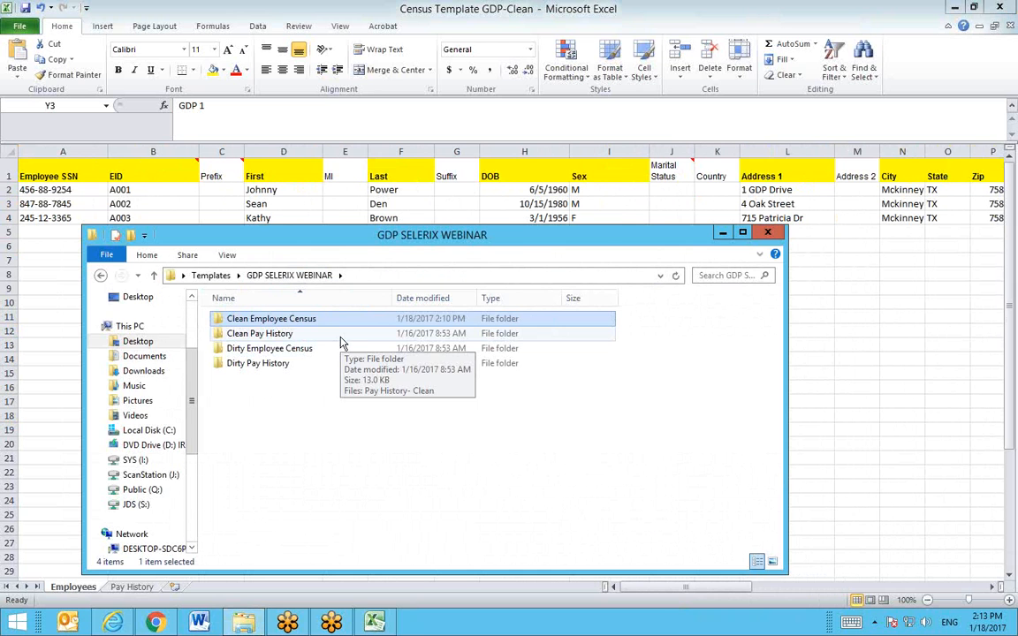
left_click(342, 343)
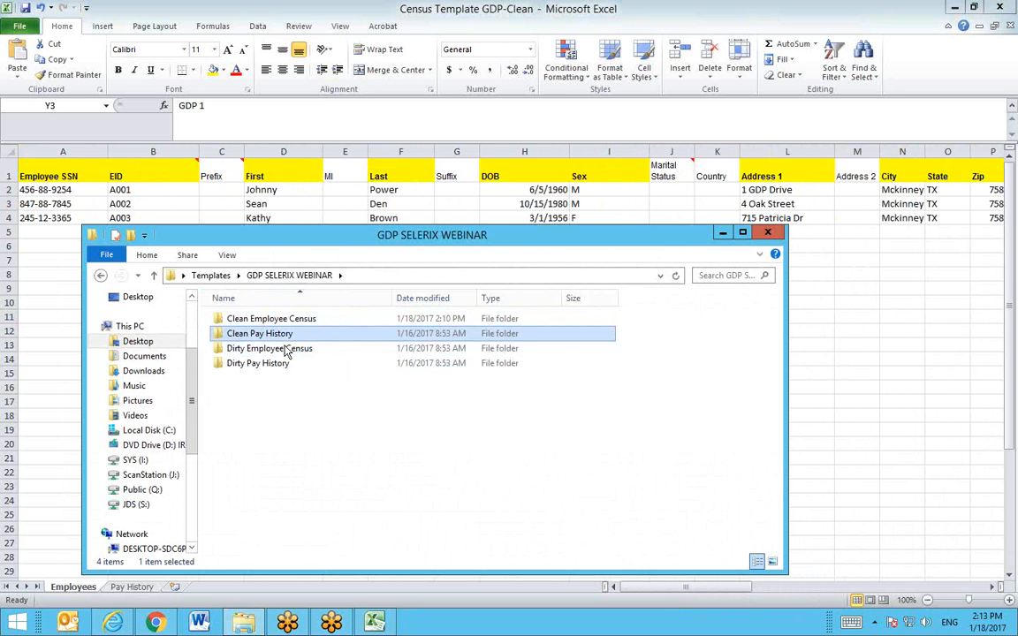
left_click(254, 365)
double_click(274, 370)
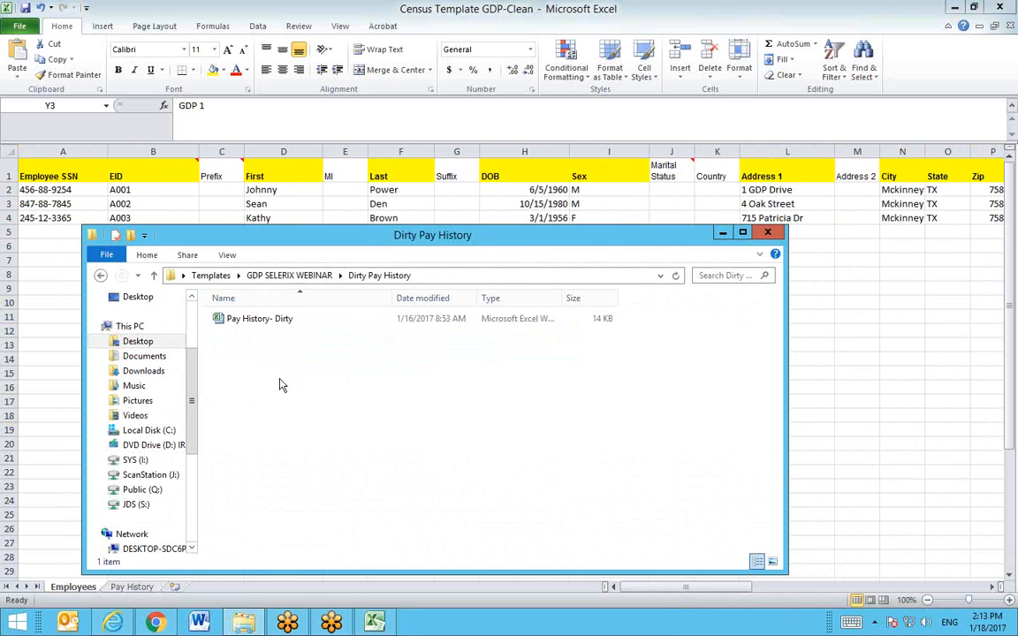
left_click(258, 322)
double_click(259, 320)
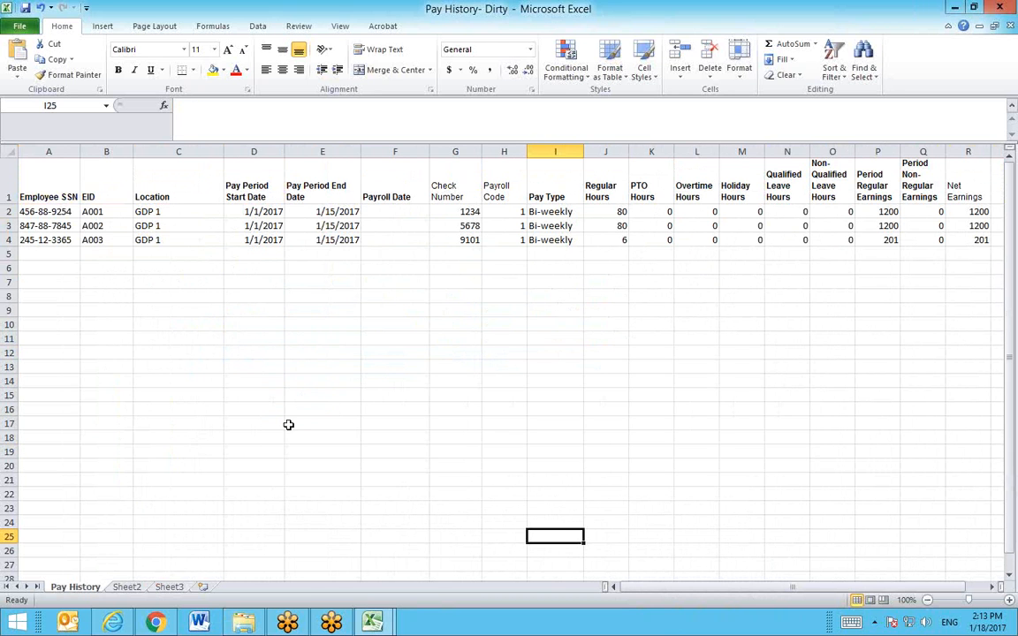
left_click_drag(45, 212, 51, 234)
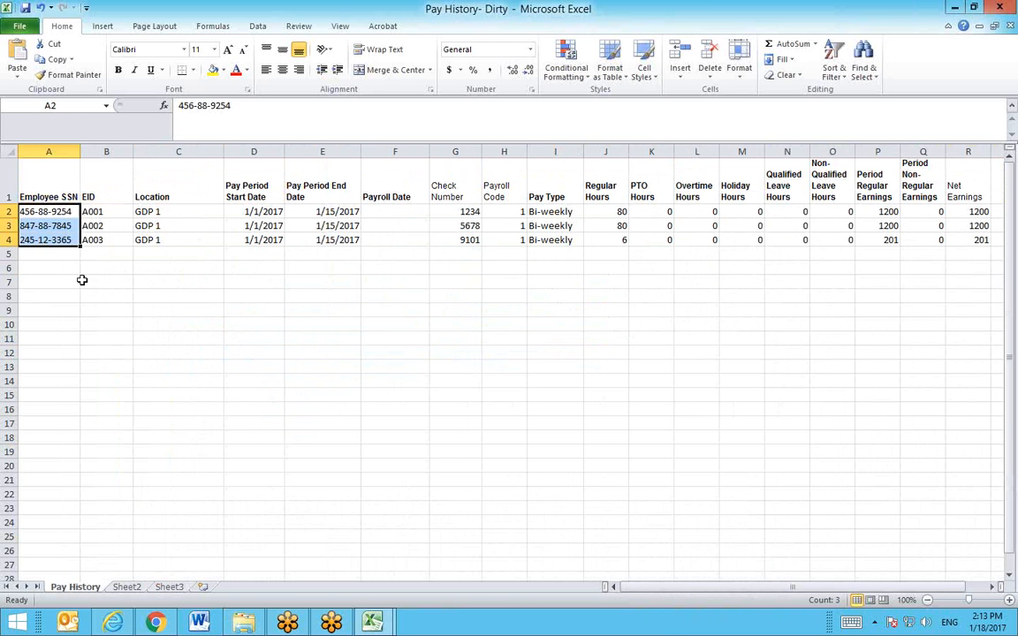
left_click_drag(156, 212, 160, 235)
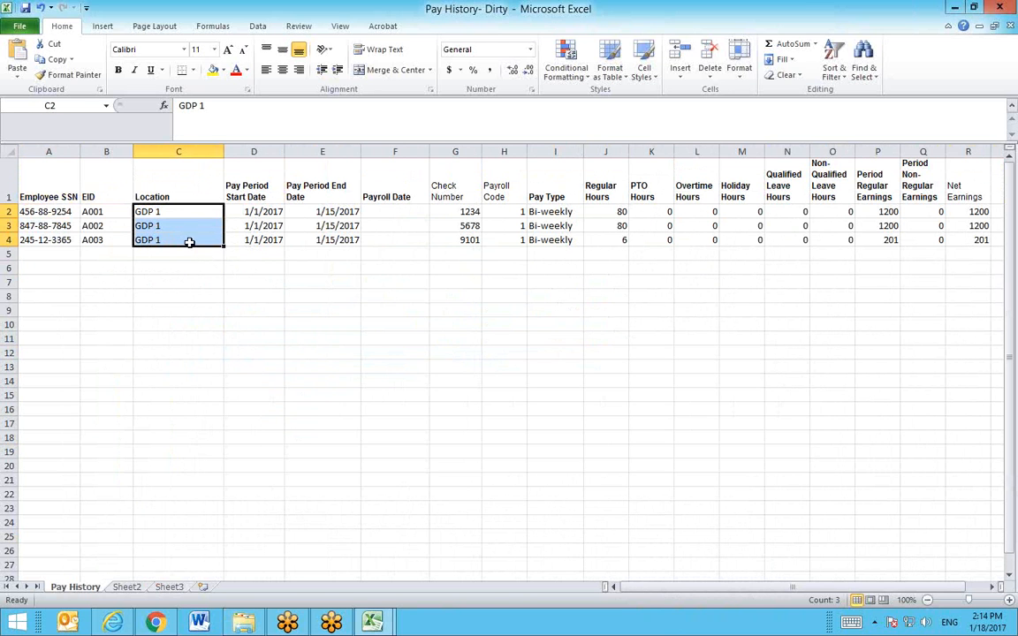
left_click(247, 211)
left_click(322, 212)
left_click(386, 211)
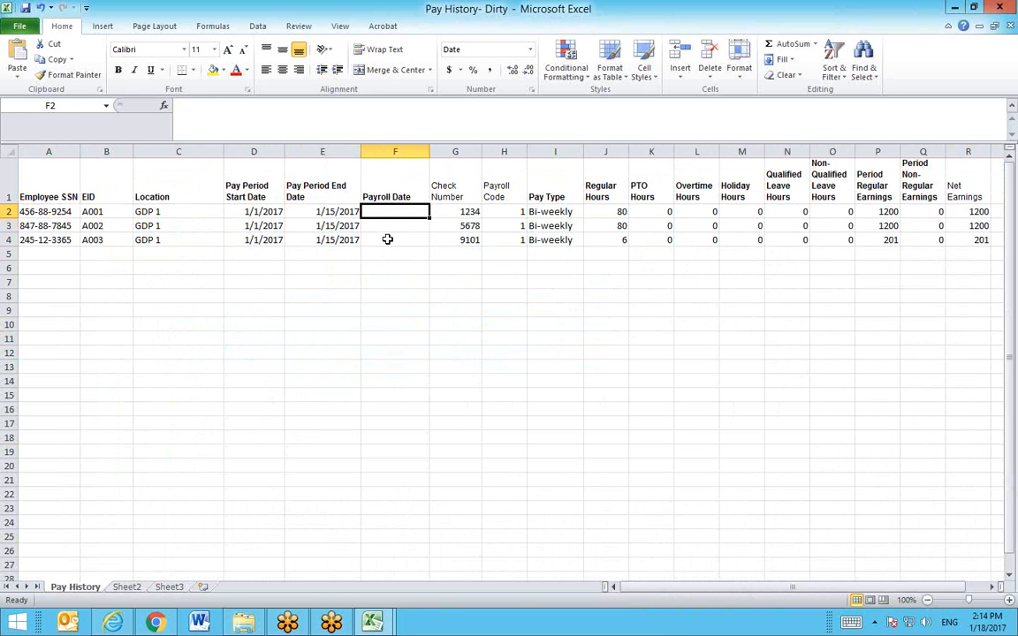
left_click_drag(395, 210, 398, 240)
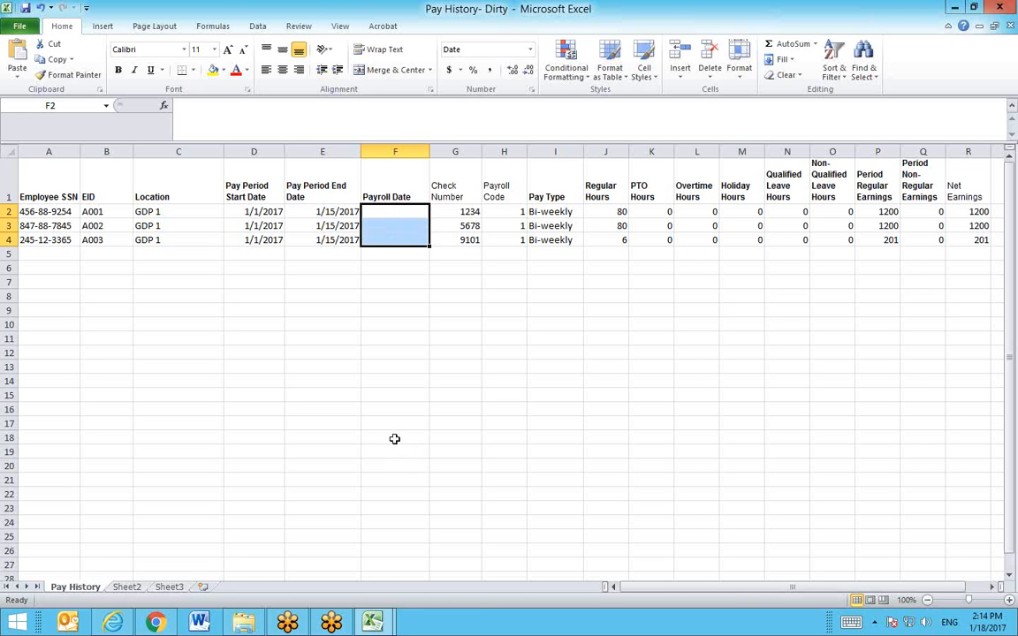
left_click(395, 438)
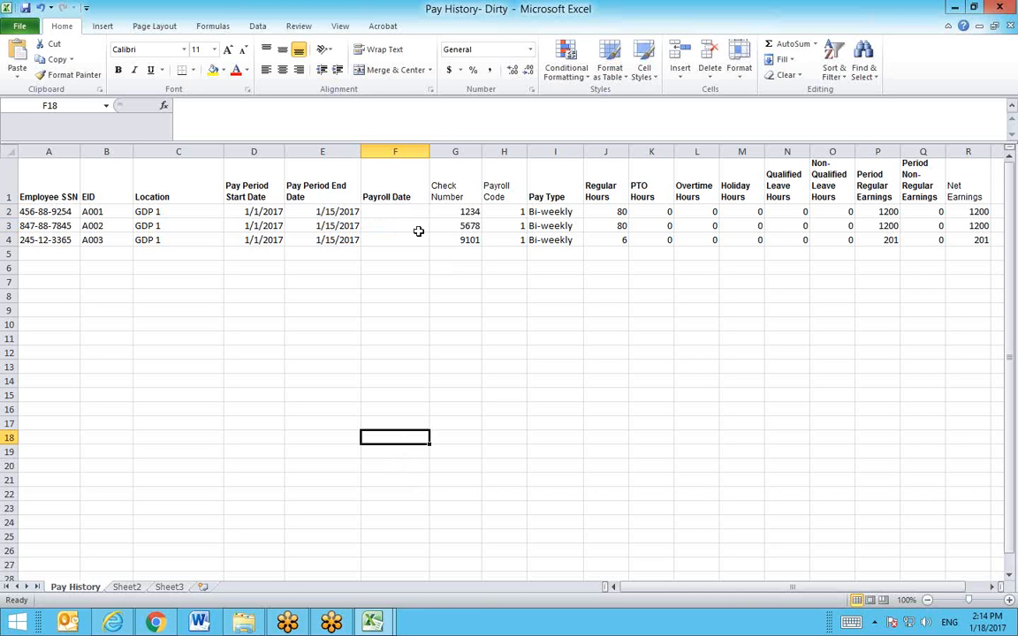
left_click_drag(694, 595, 714, 593)
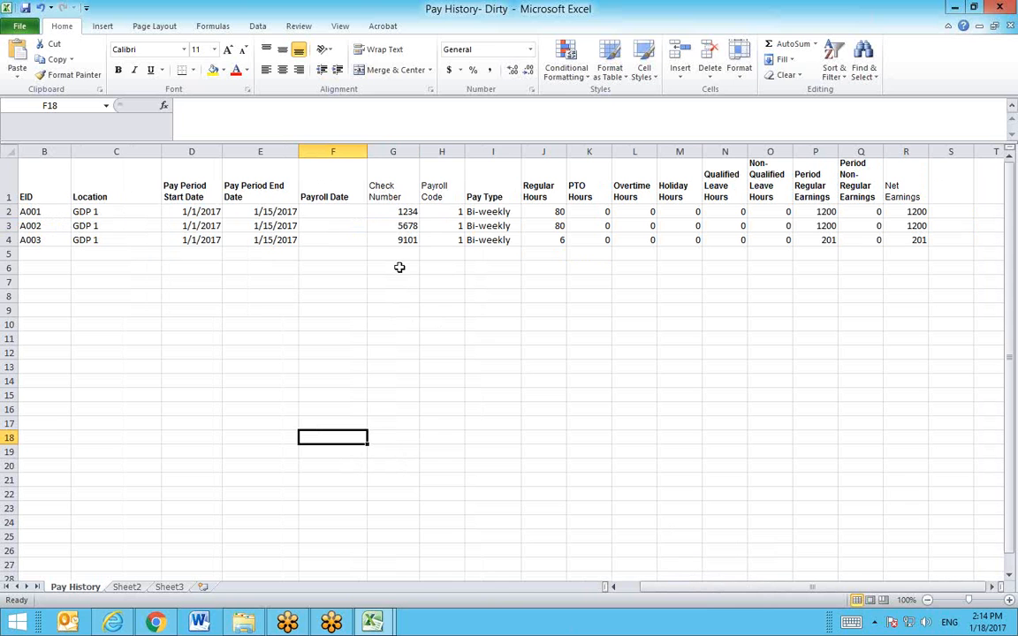
left_click(377, 214)
left_click(434, 213)
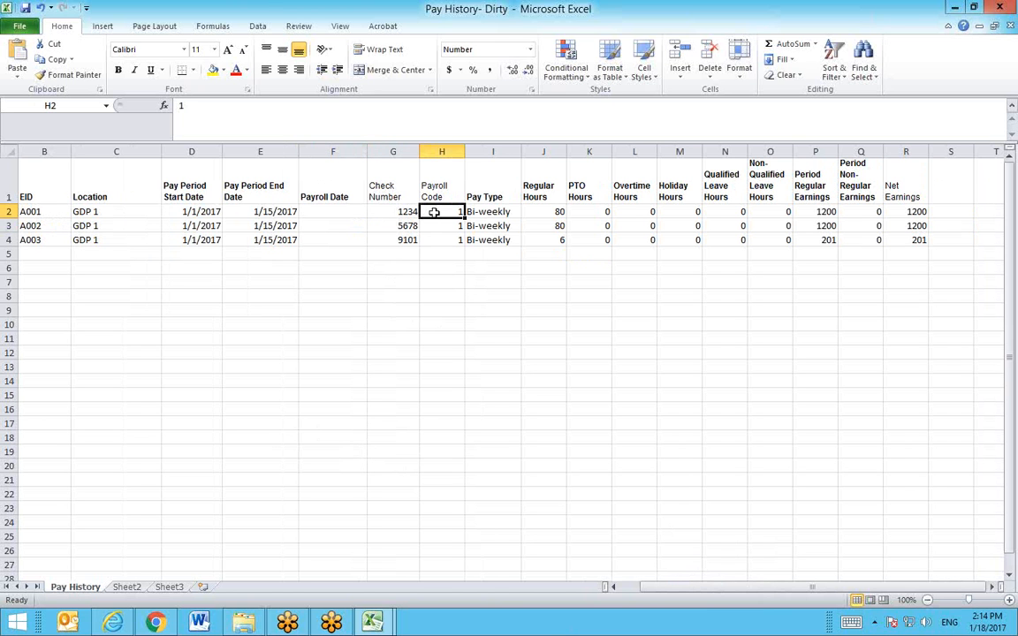
left_click(407, 214)
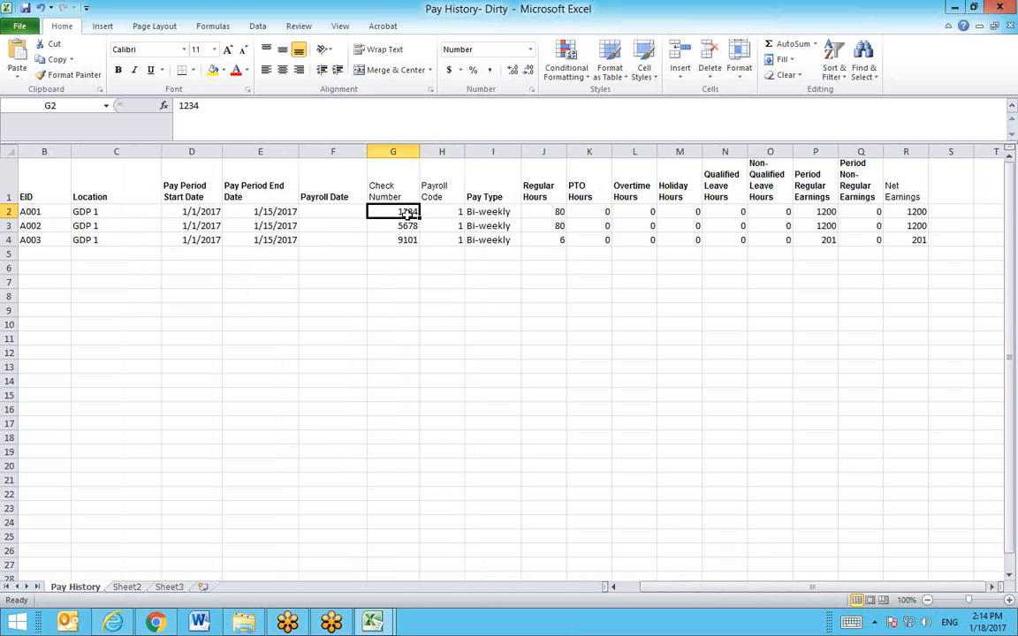
left_click(440, 209)
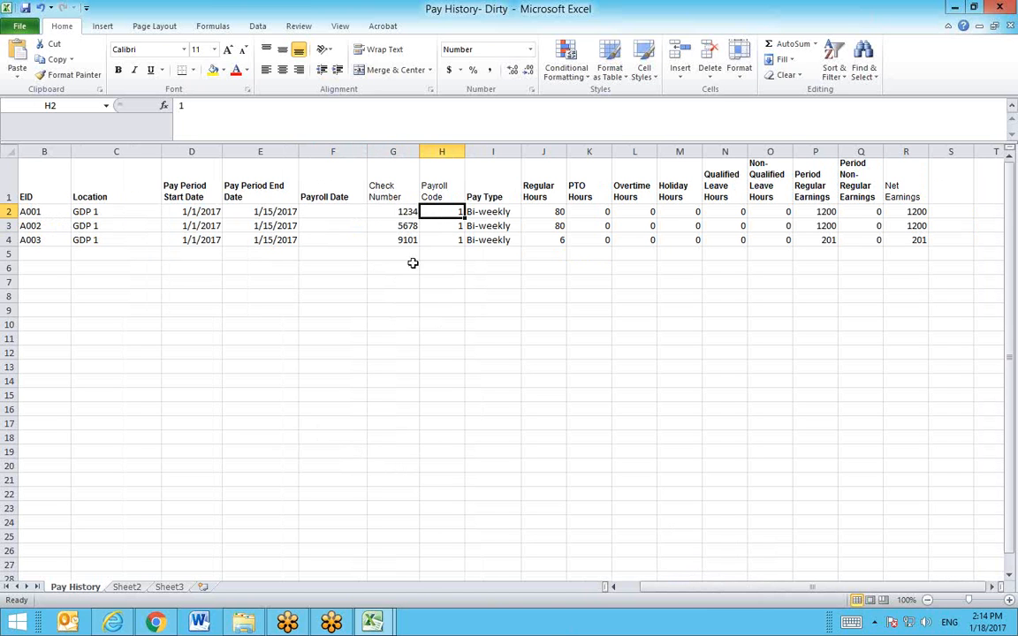
left_click(506, 207)
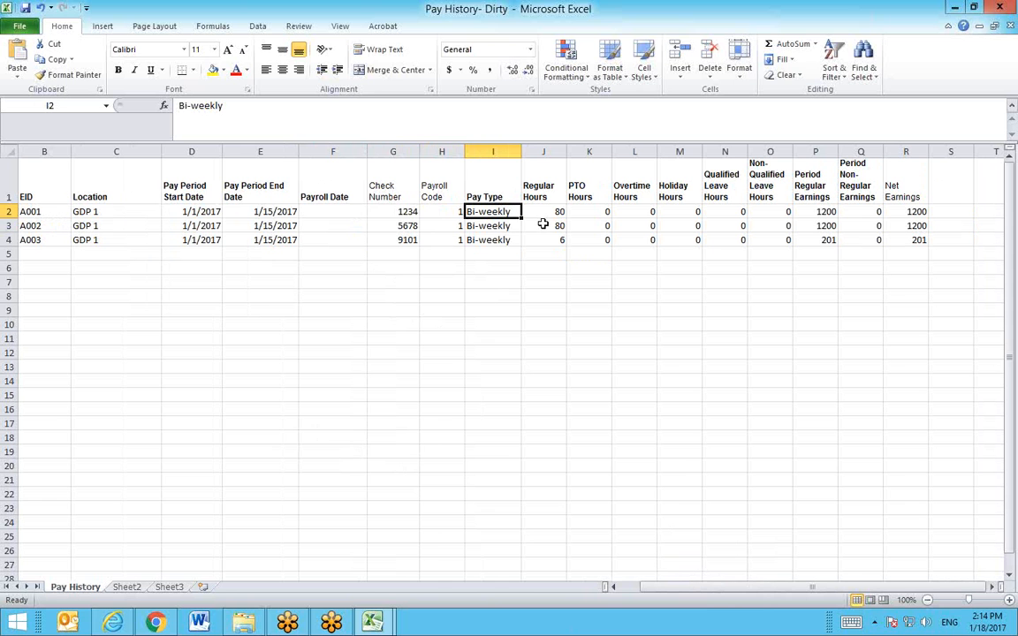
left_click(550, 197)
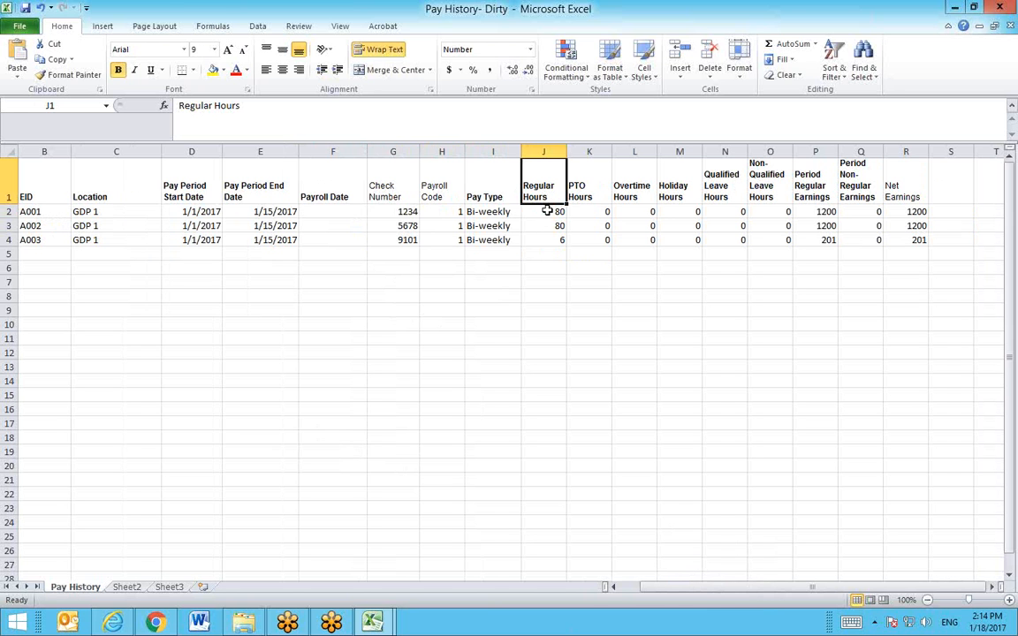
left_click_drag(547, 212, 594, 241)
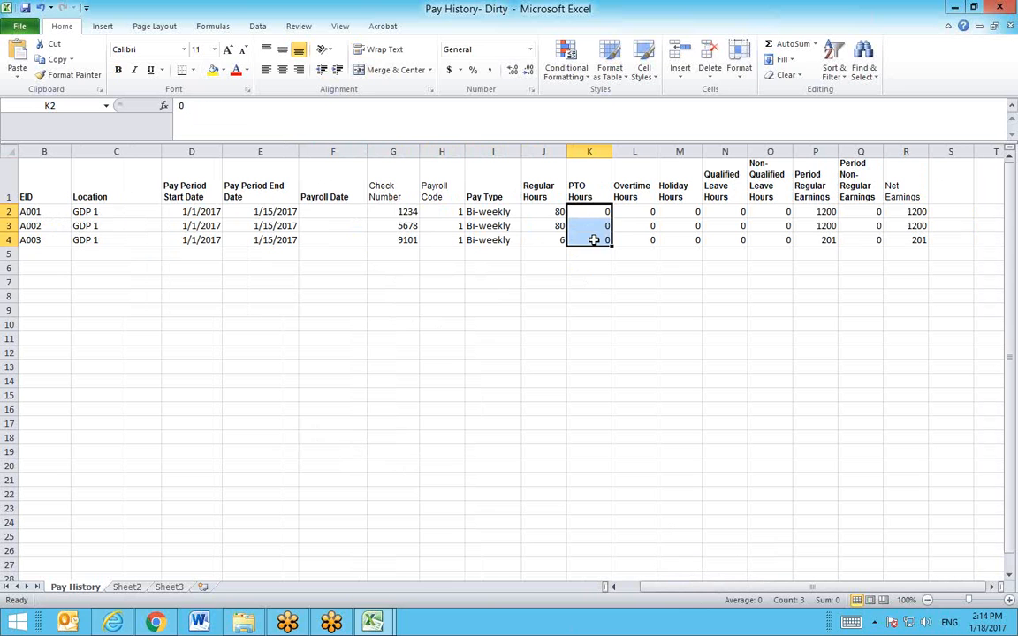
left_click(631, 213)
left_click_drag(630, 217, 643, 240)
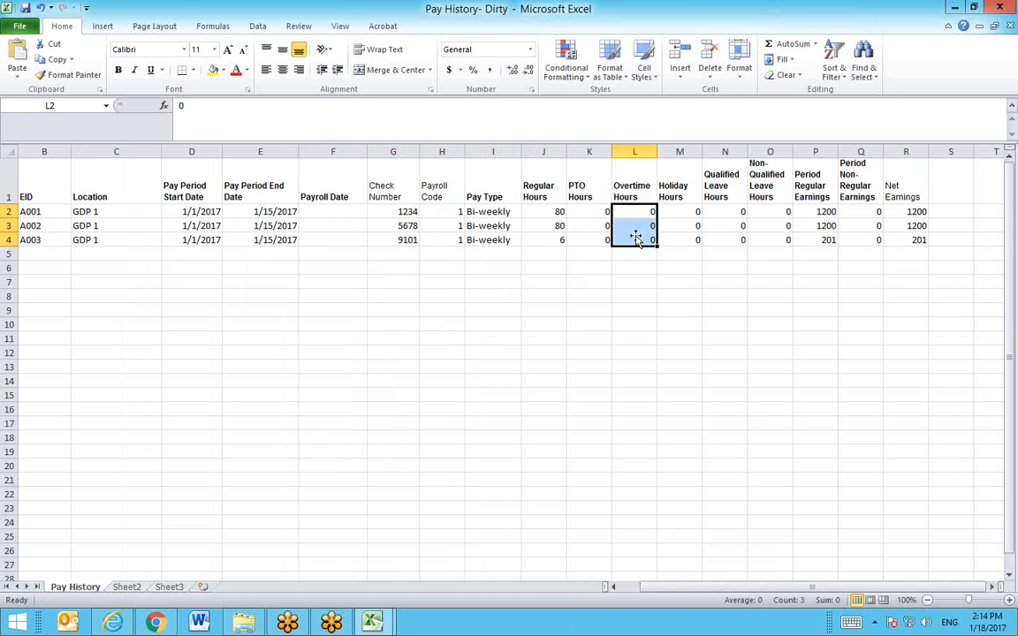
left_click(681, 216)
left_click(723, 213)
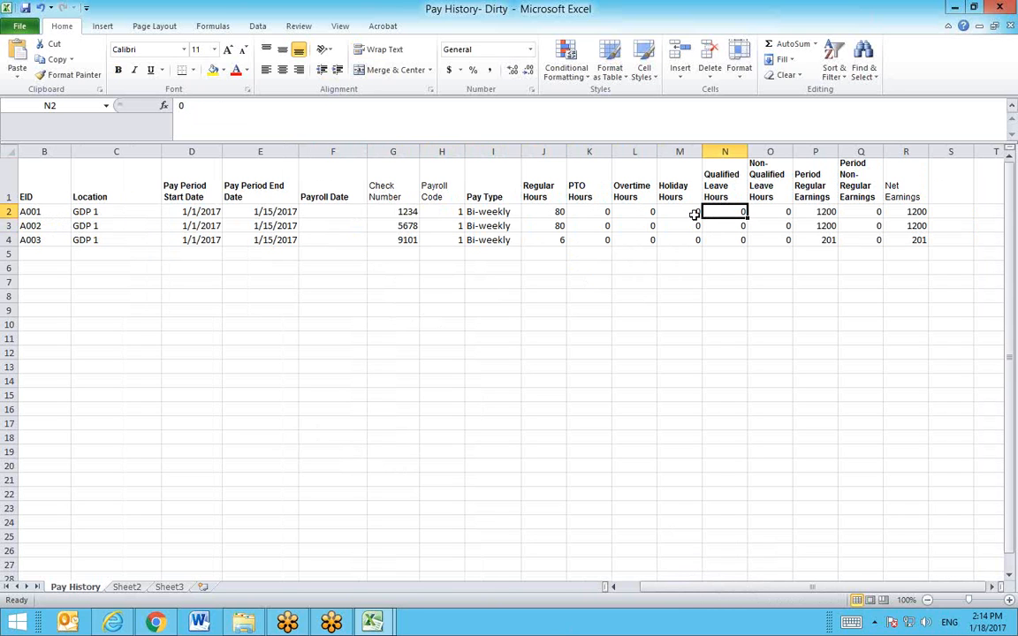
left_click(771, 215)
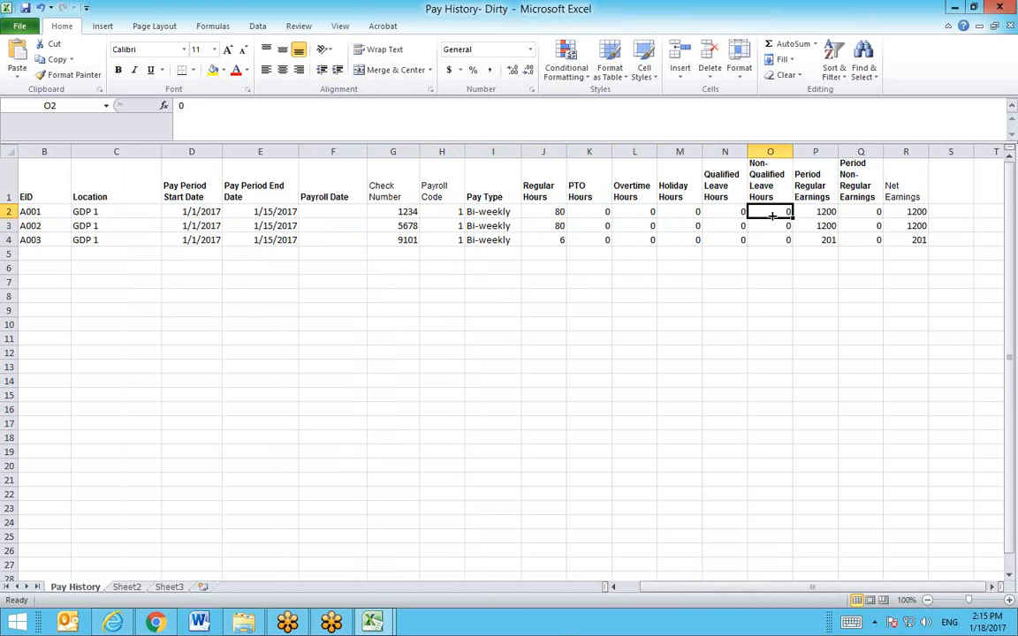
left_click_drag(811, 217, 819, 241)
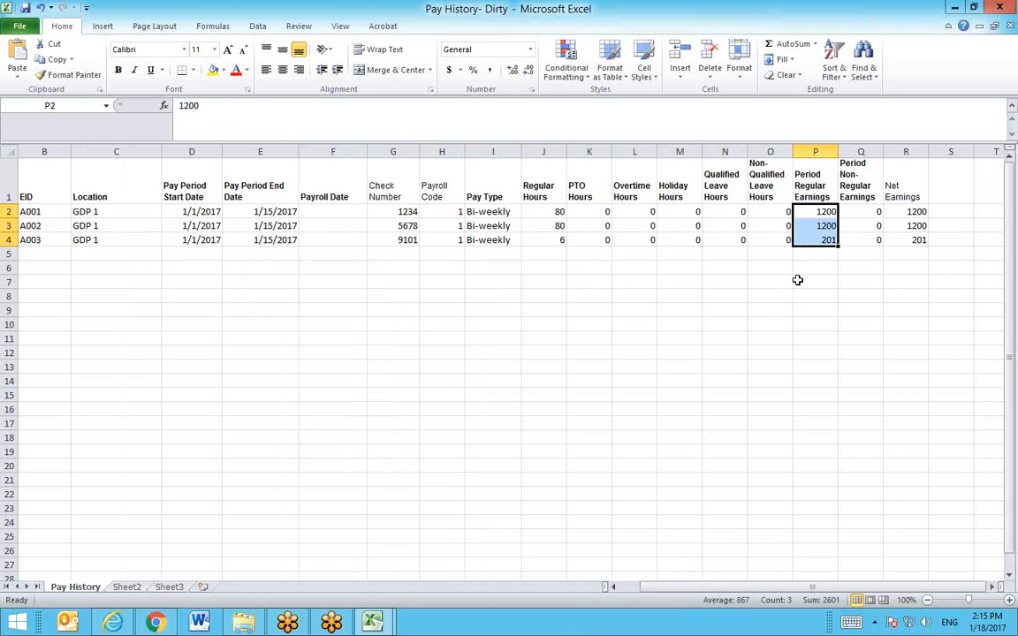
left_click(862, 214)
left_click_drag(862, 214, 871, 237)
left_click(911, 212)
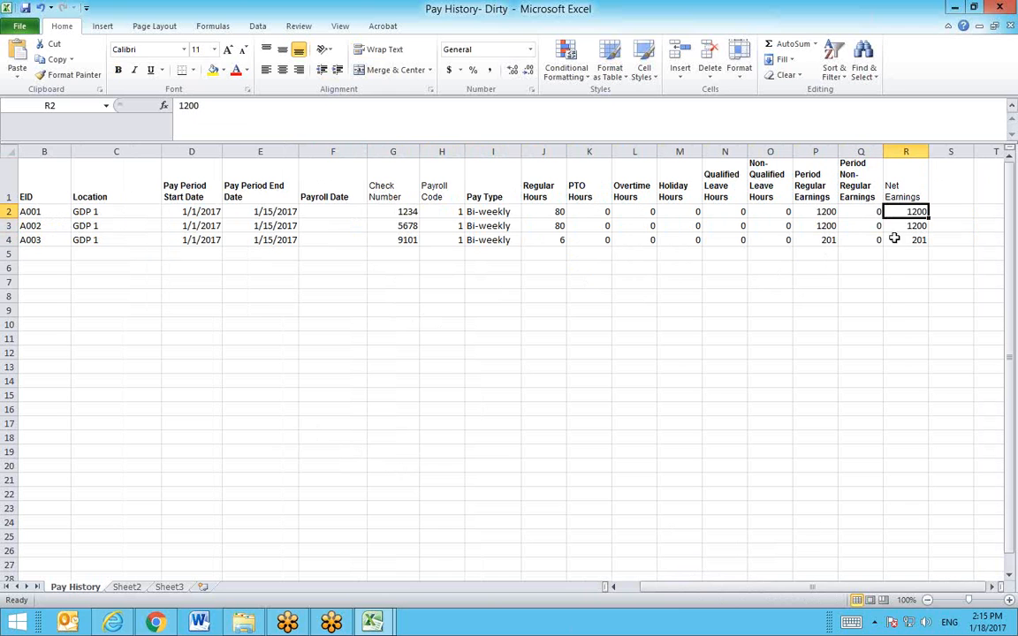
left_click_drag(811, 587, 795, 595)
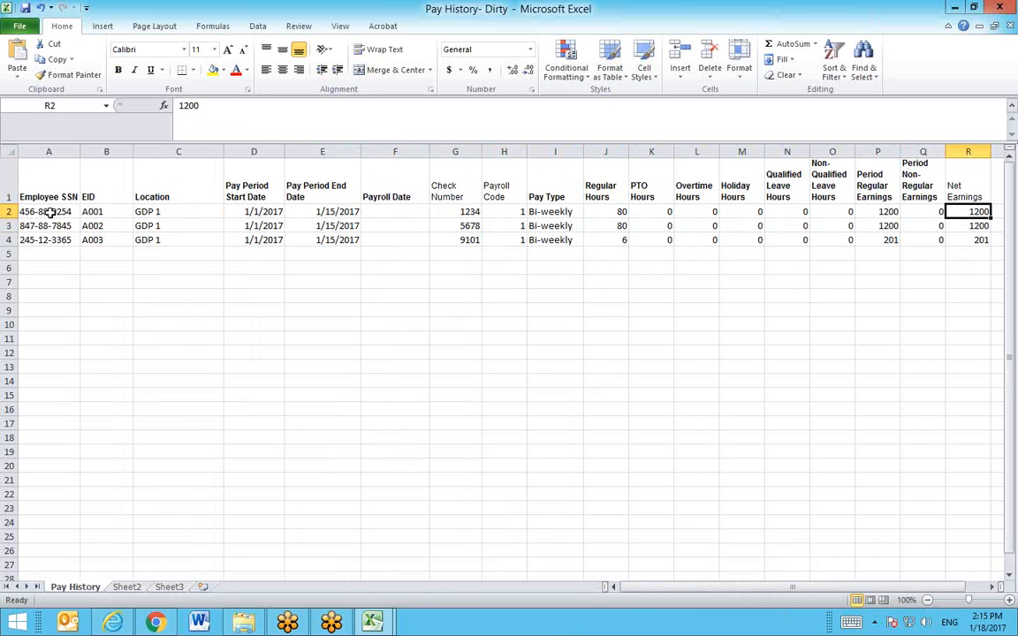
left_click_drag(54, 212, 61, 234)
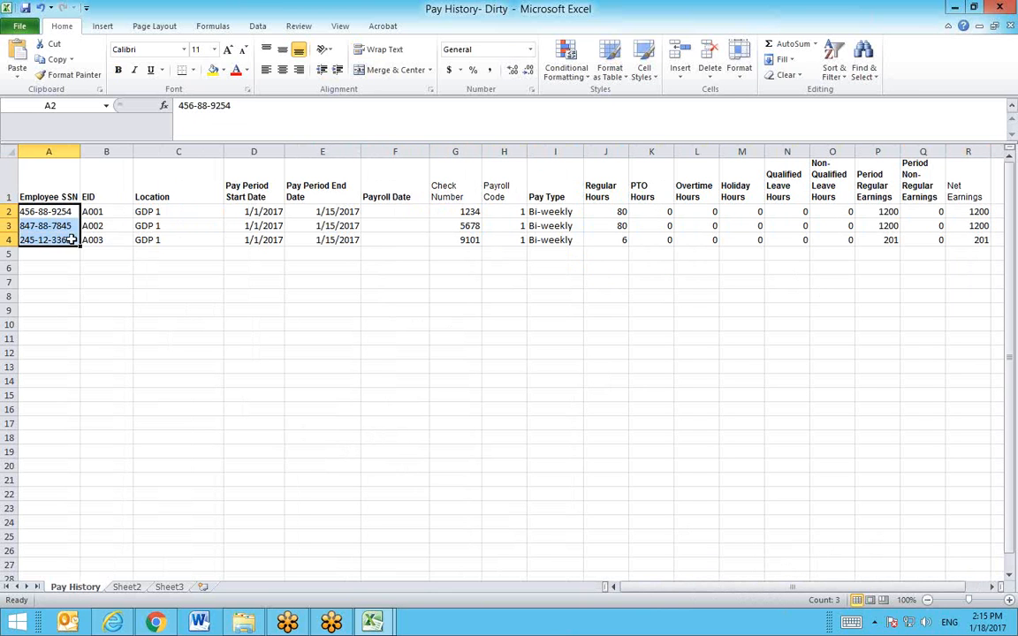
left_click(77, 294)
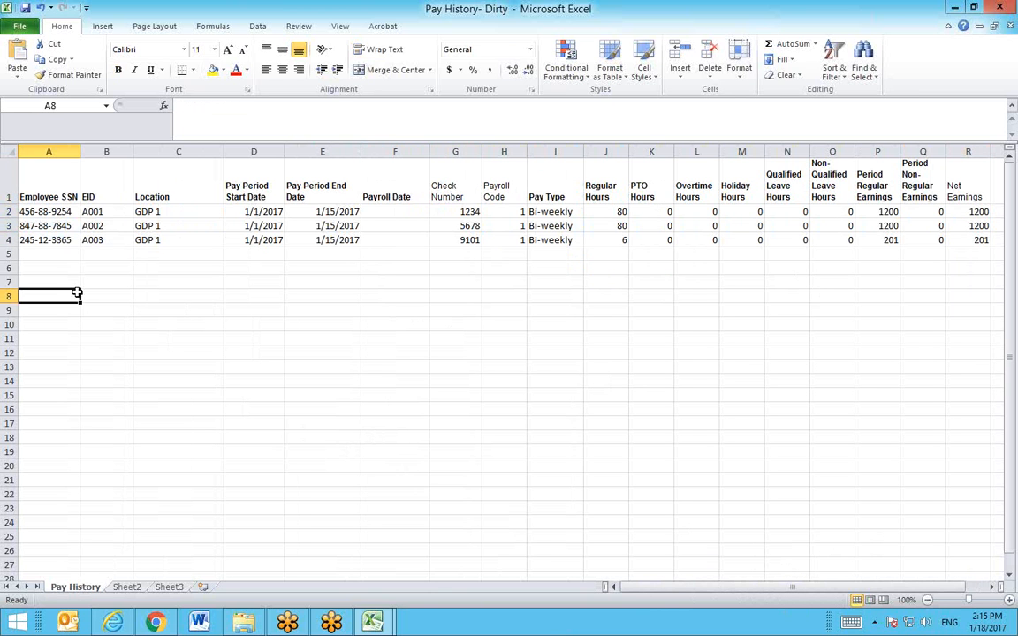
left_click(65, 212)
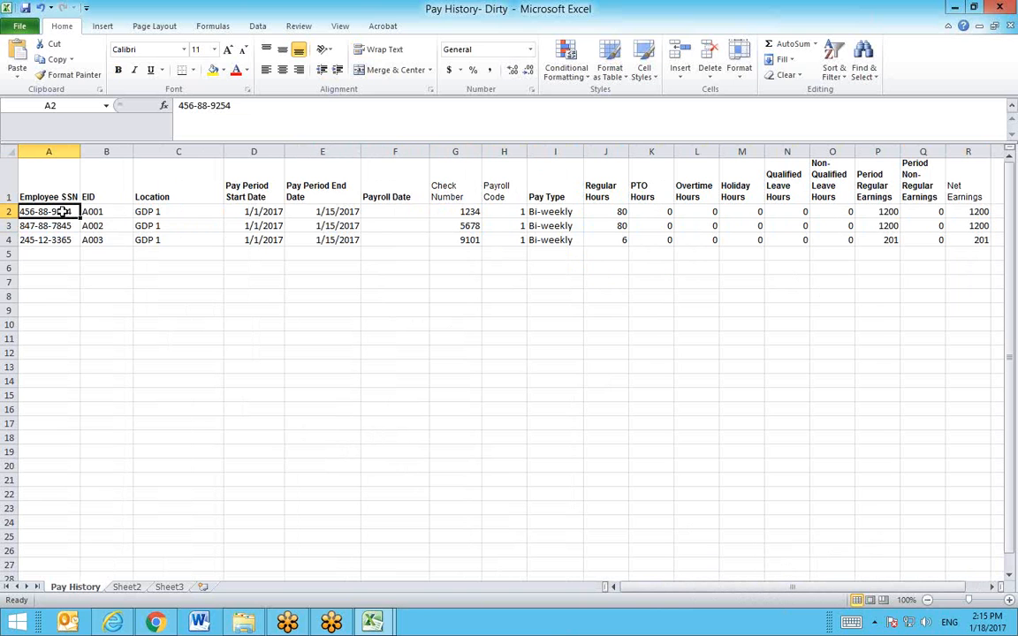
left_click(39, 254)
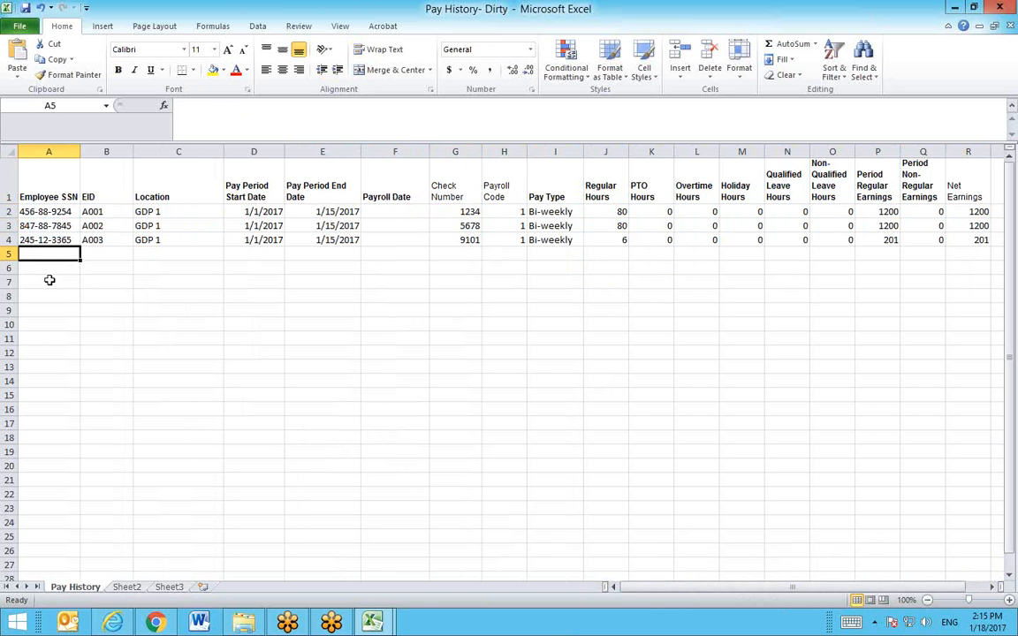
left_click(184, 295)
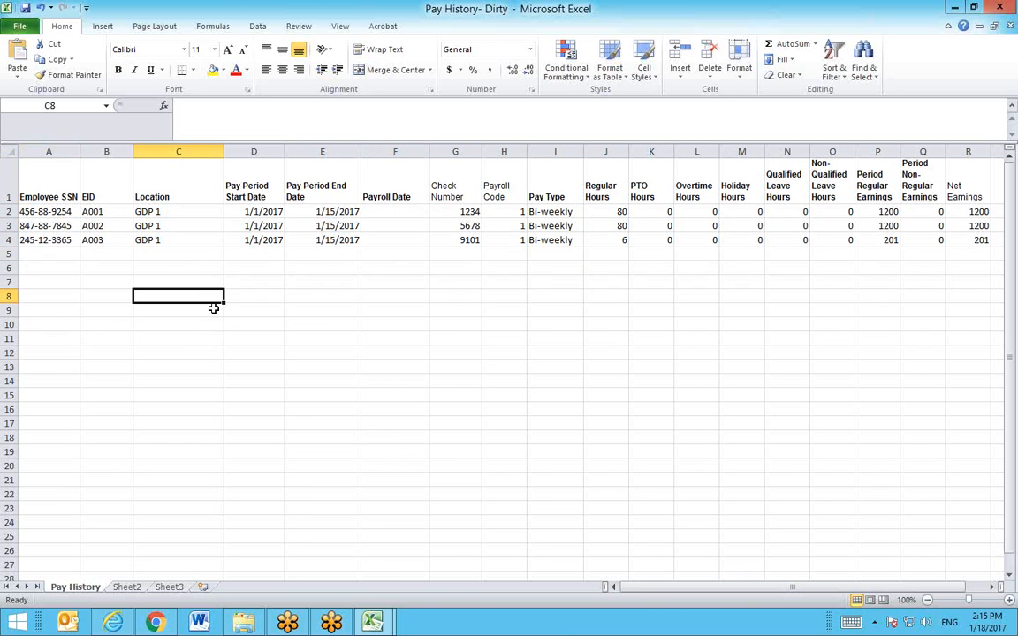
left_click(50, 256)
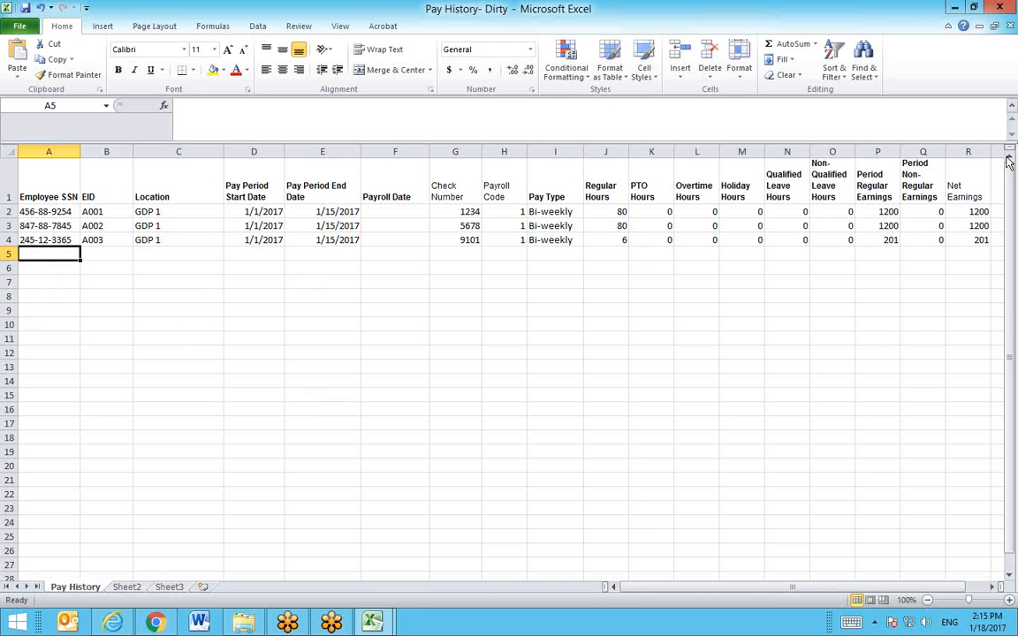
Step: Close Pay History- Dirty and Census Template GDP-Clean without saving, back to the Dirty Pay History folder
left_click(1011, 27)
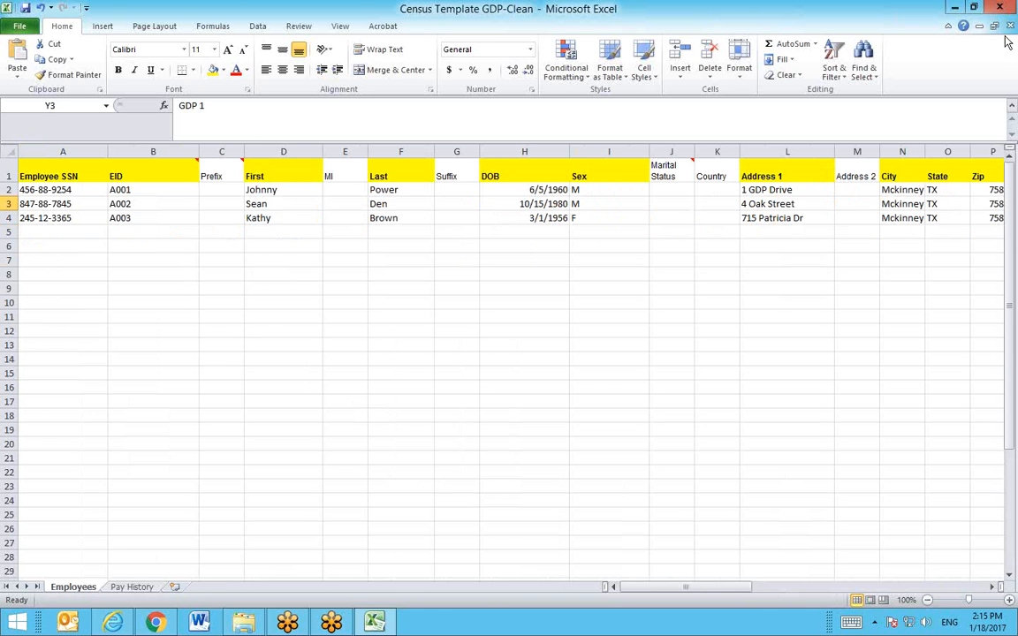
left_click(1010, 26)
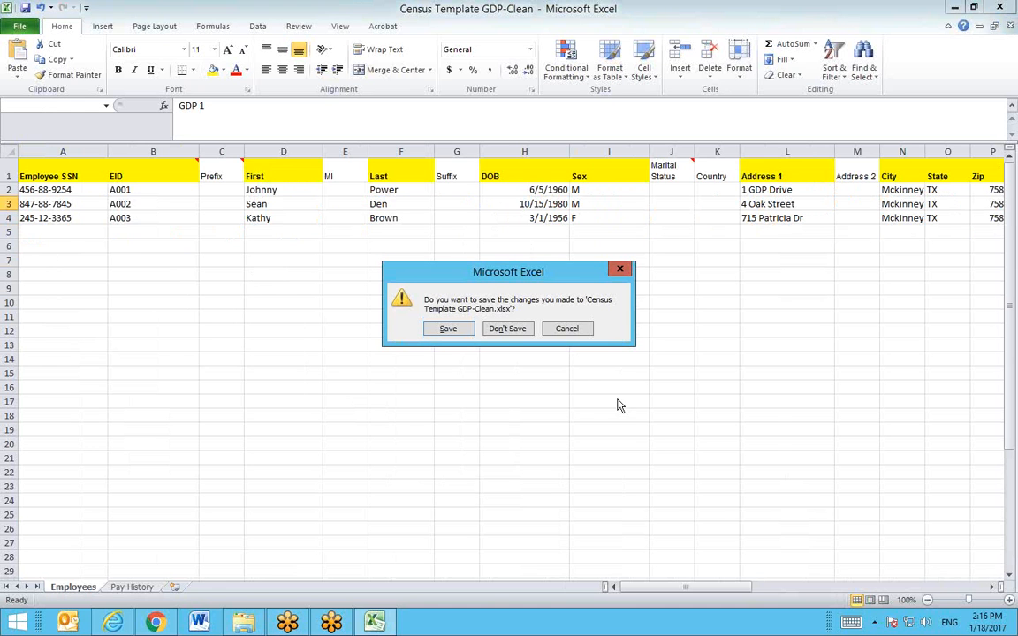
left_click(521, 334)
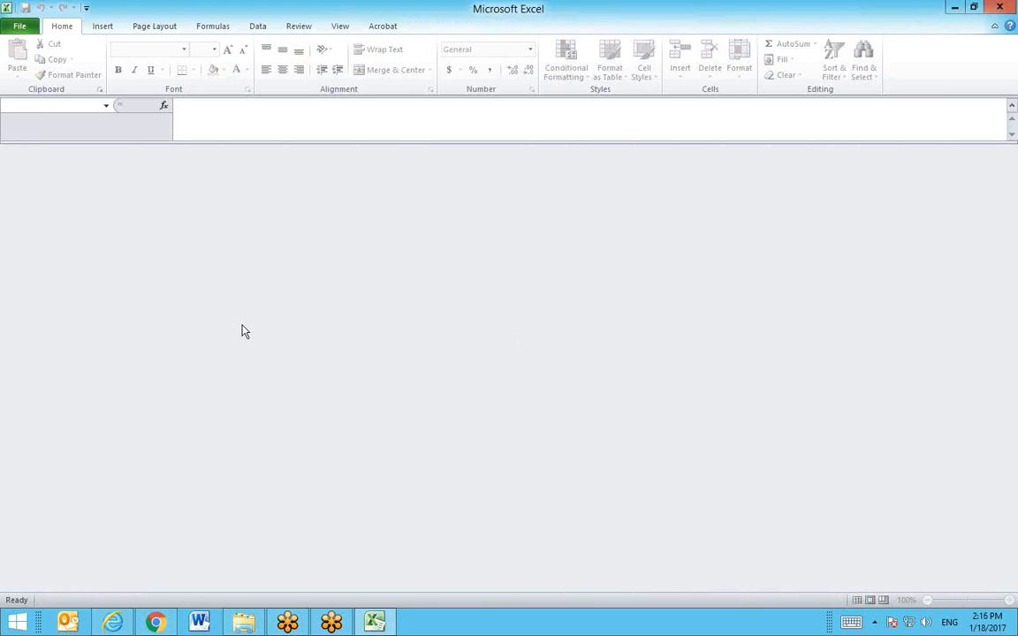
left_click(240, 623)
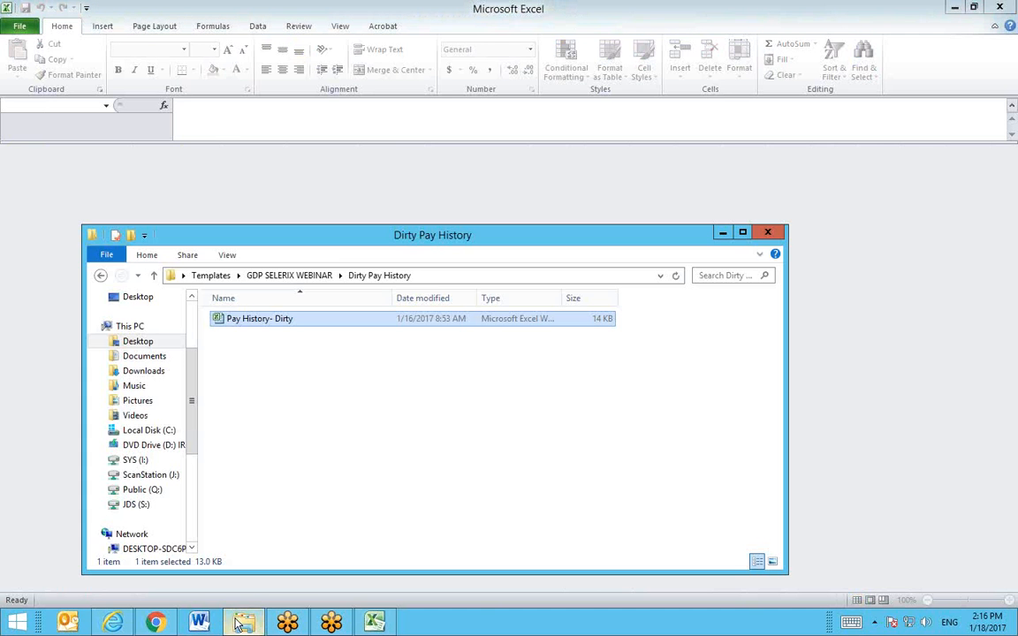
Step: From GDP SELERIX WEBINAR, open Clean Pay History and then the Pay History- Clean workbook
left_click(307, 276)
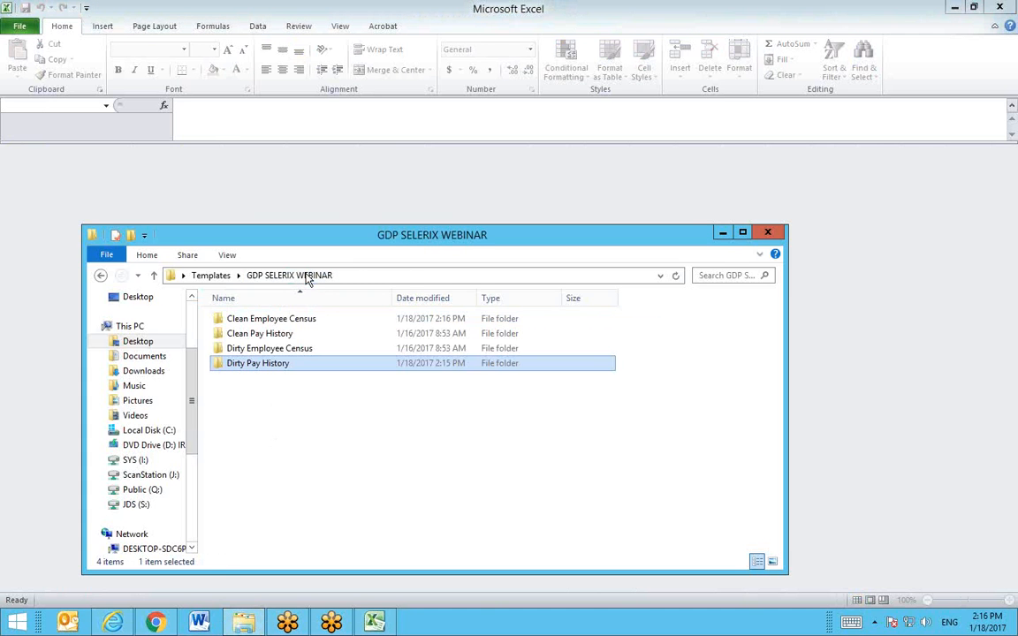
double_click(285, 334)
double_click(279, 330)
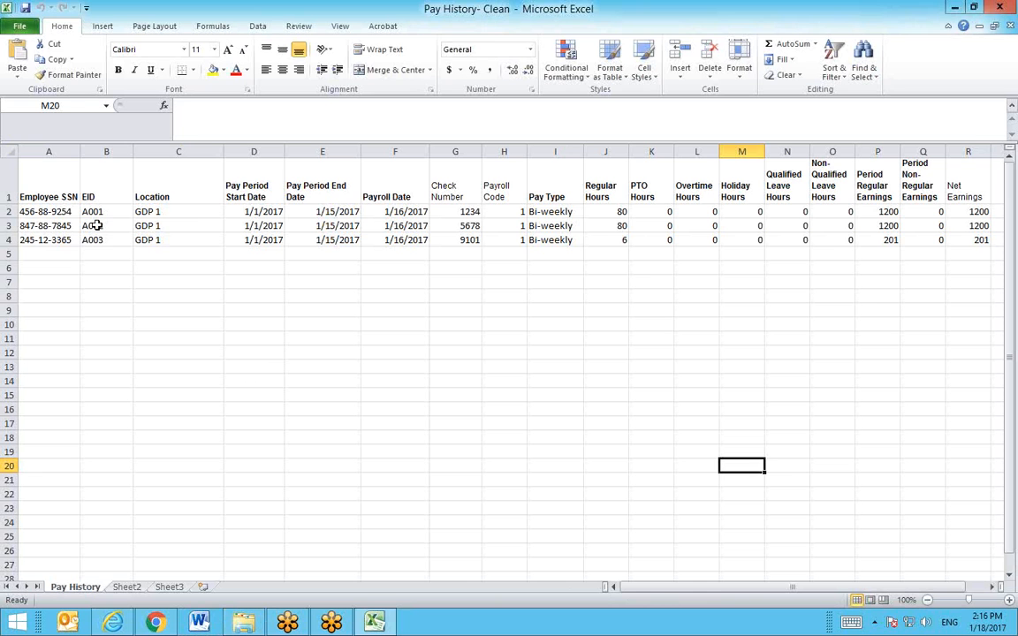
left_click_drag(64, 213, 62, 240)
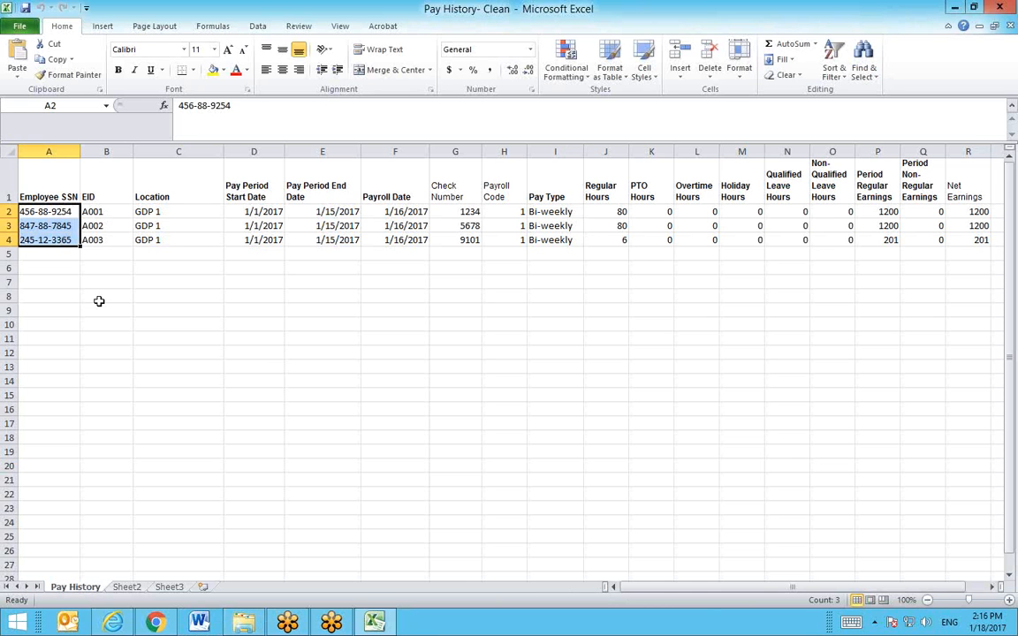
left_click_drag(403, 212, 413, 237)
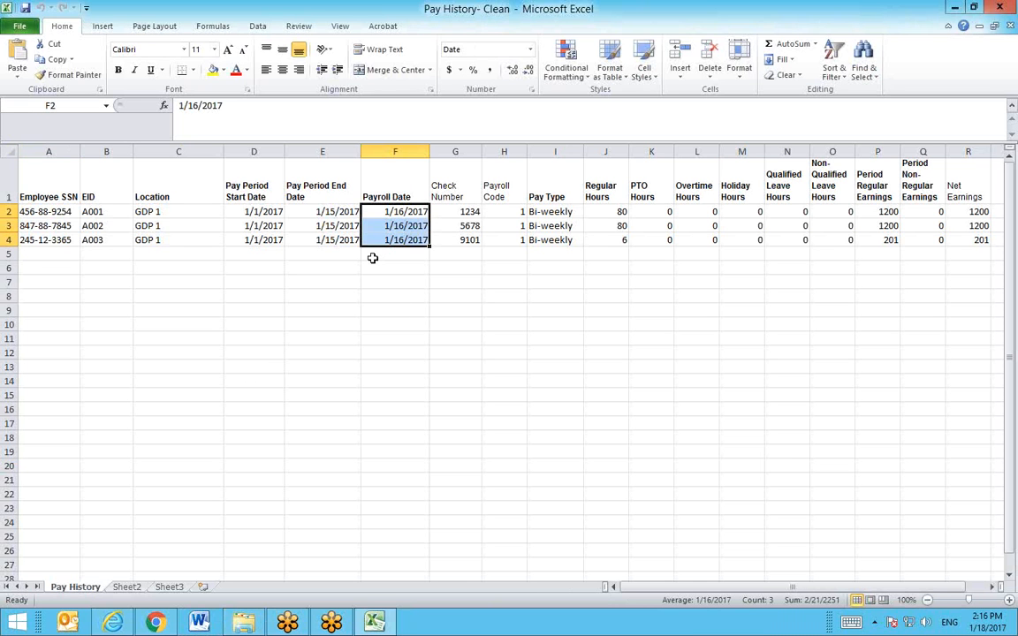
left_click(419, 336)
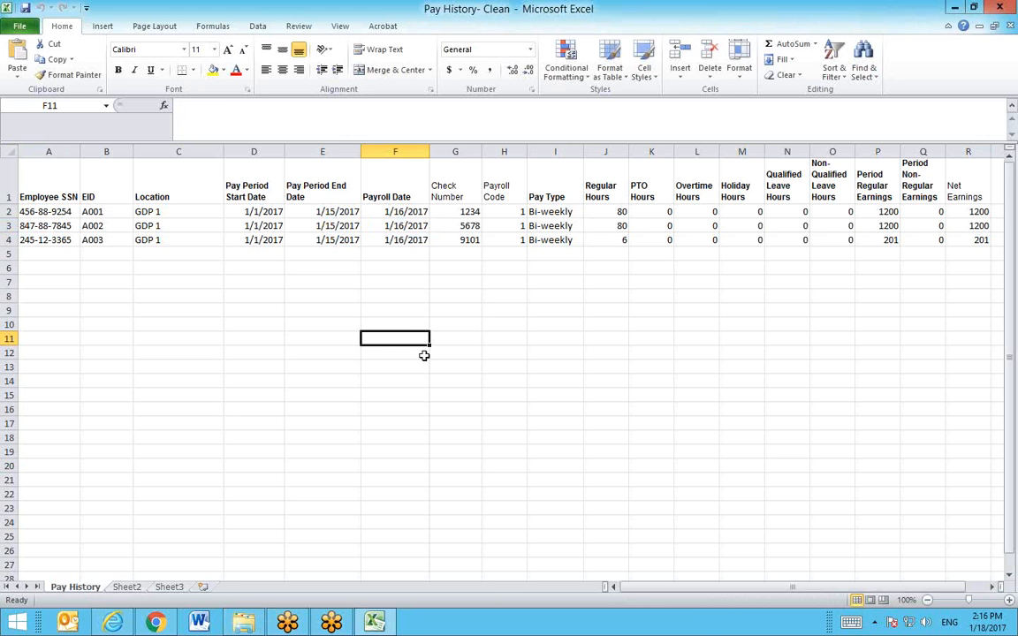
left_click(58, 177)
left_click_drag(58, 177, 956, 243)
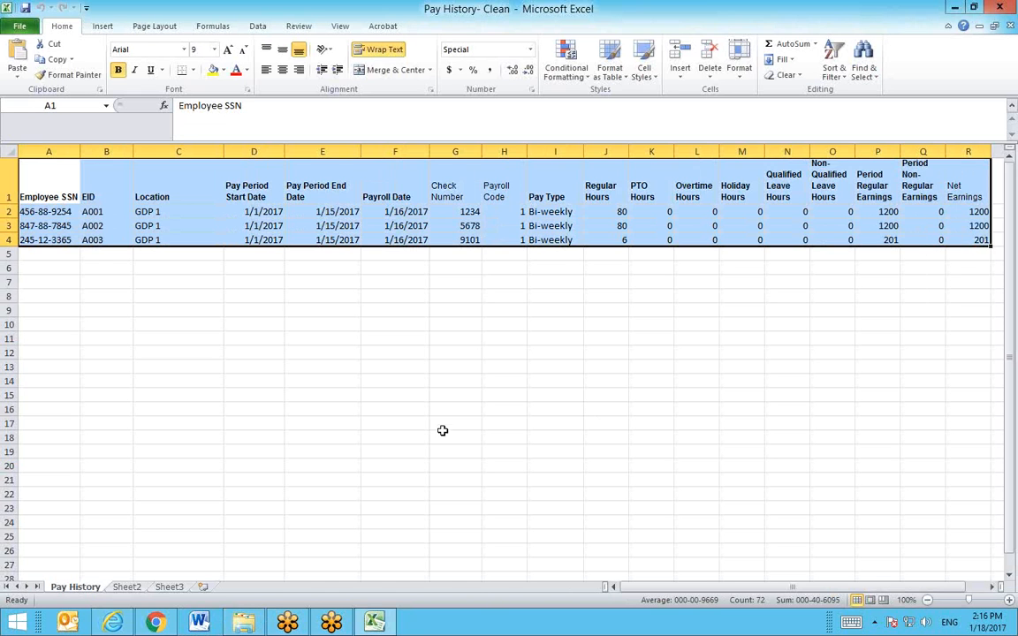
left_click(394, 425)
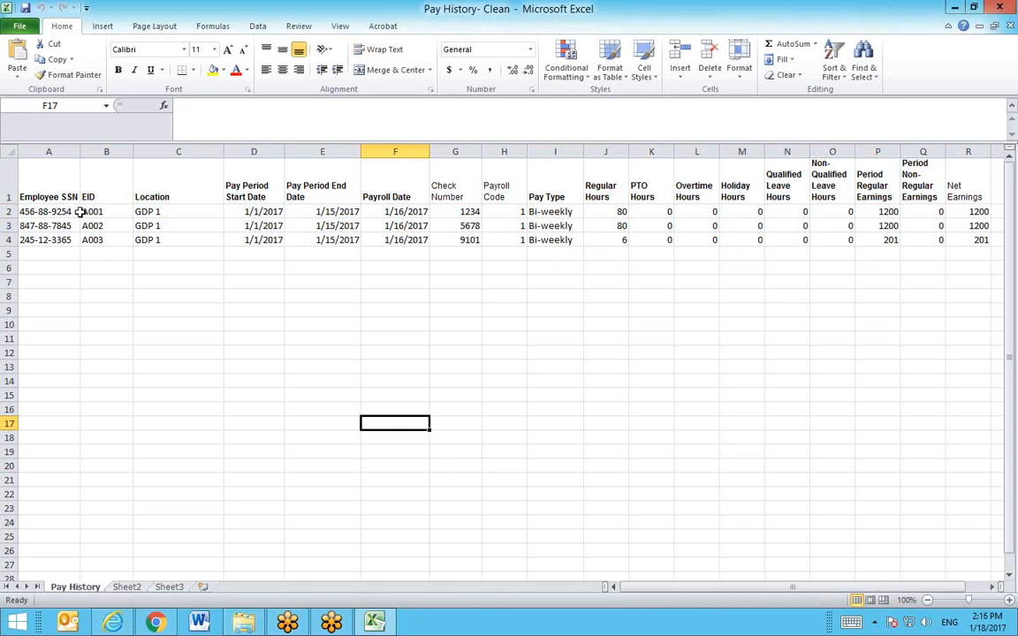
left_click(536, 228)
left_click(622, 228)
left_click(616, 214)
left_click(618, 228)
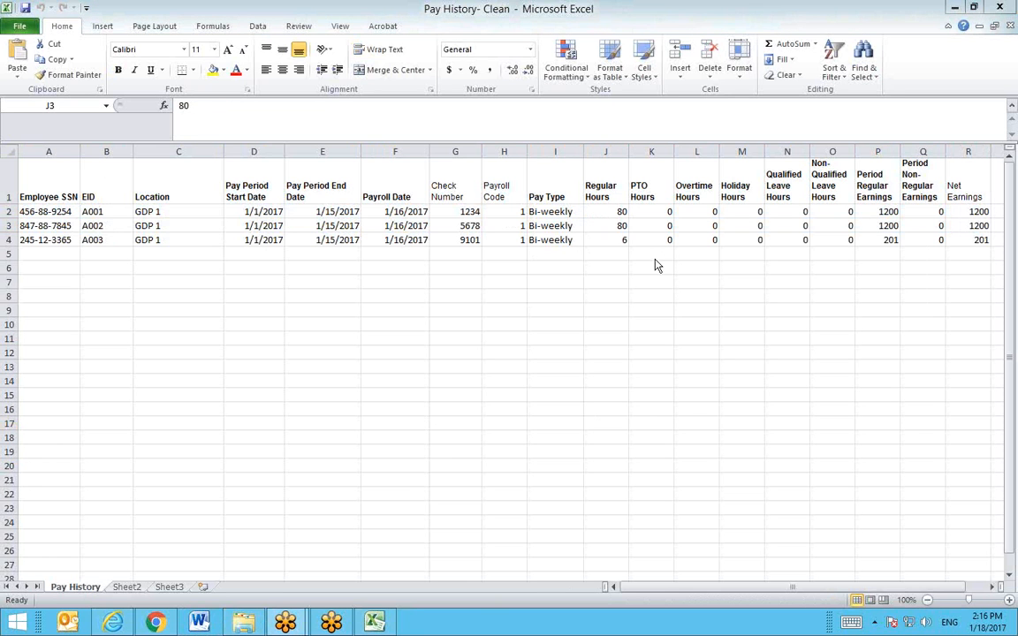
left_click(650, 419)
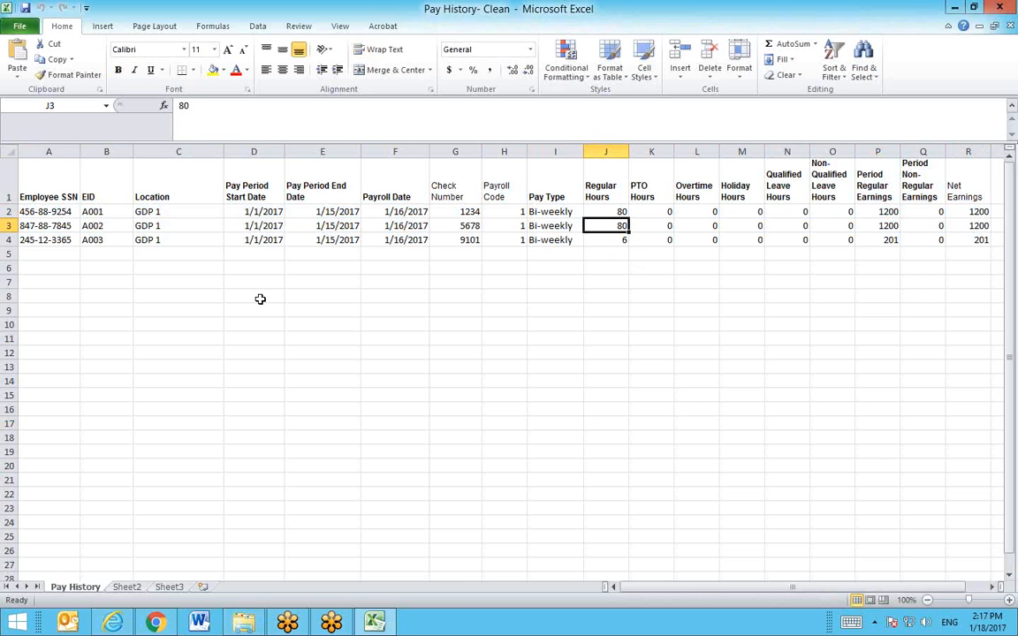
left_click(116, 620)
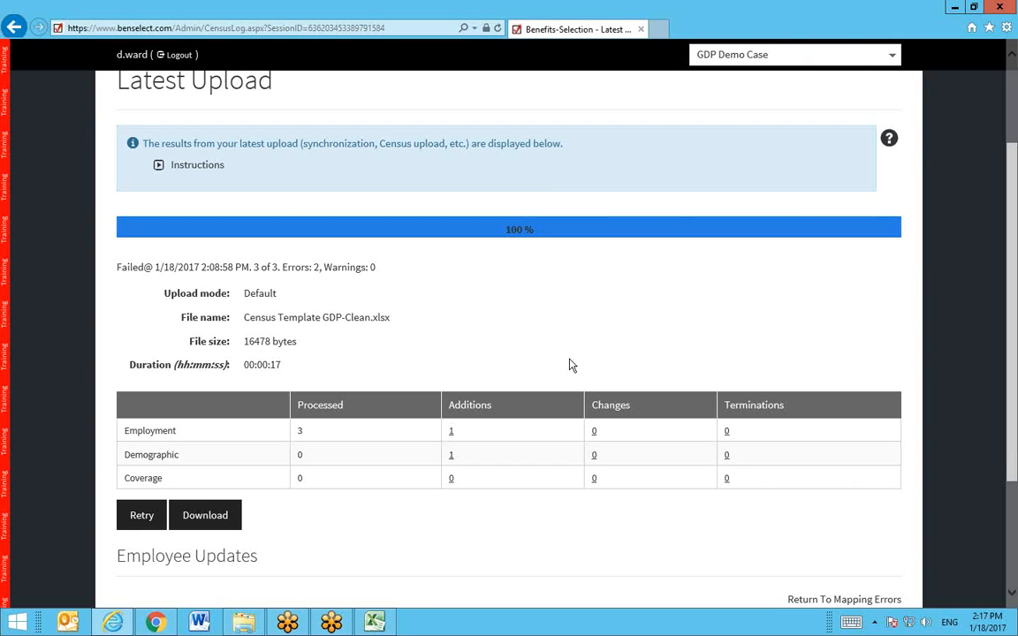
Step: Go to Census Upload through the Data Management menu in BenSelect
scroll(571, 364, "up", 2)
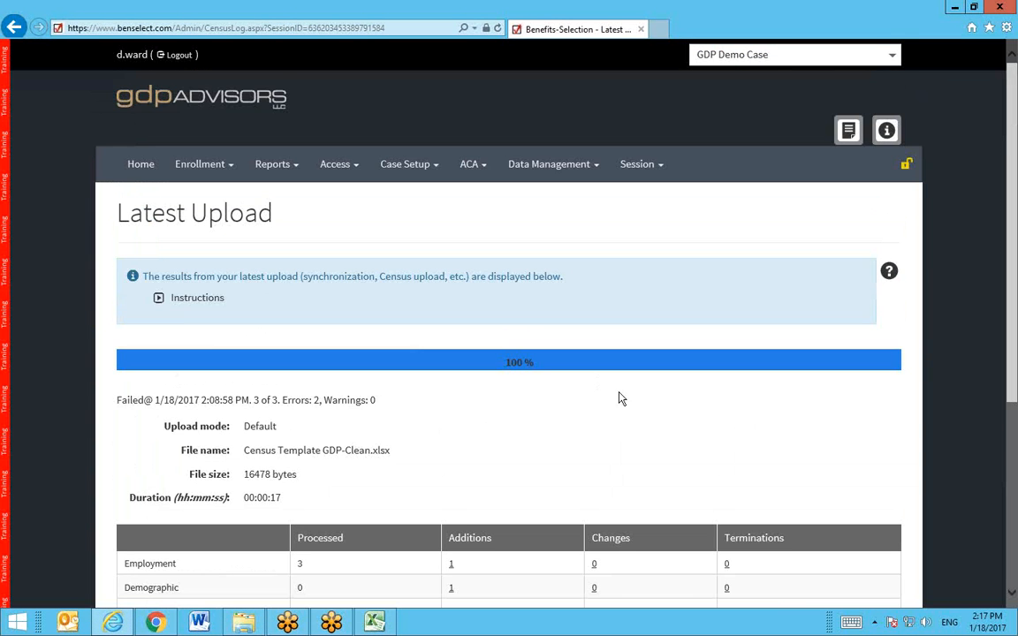
left_click(542, 170)
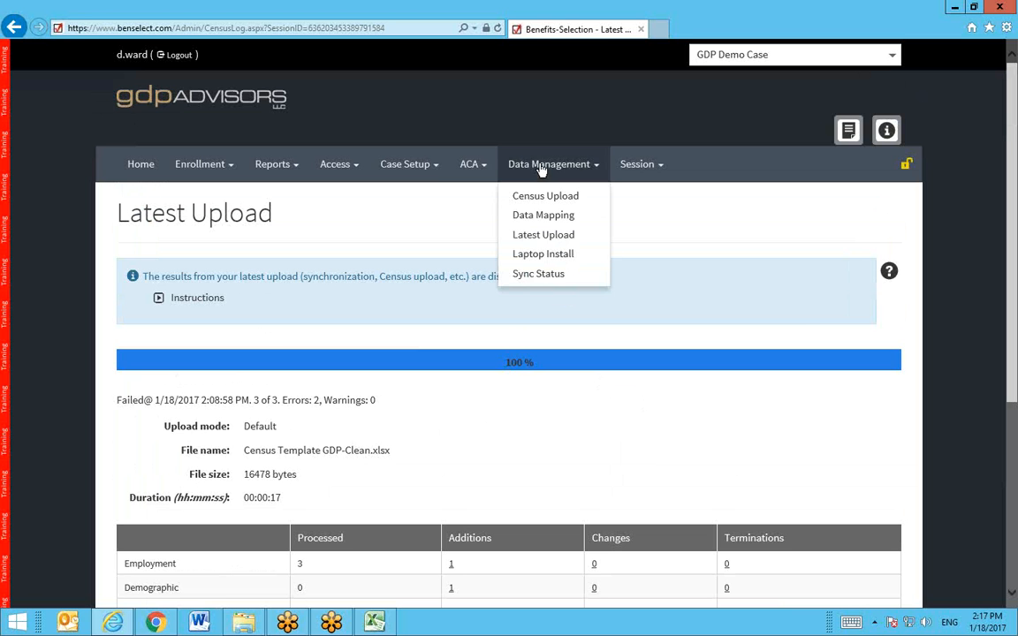
left_click(530, 196)
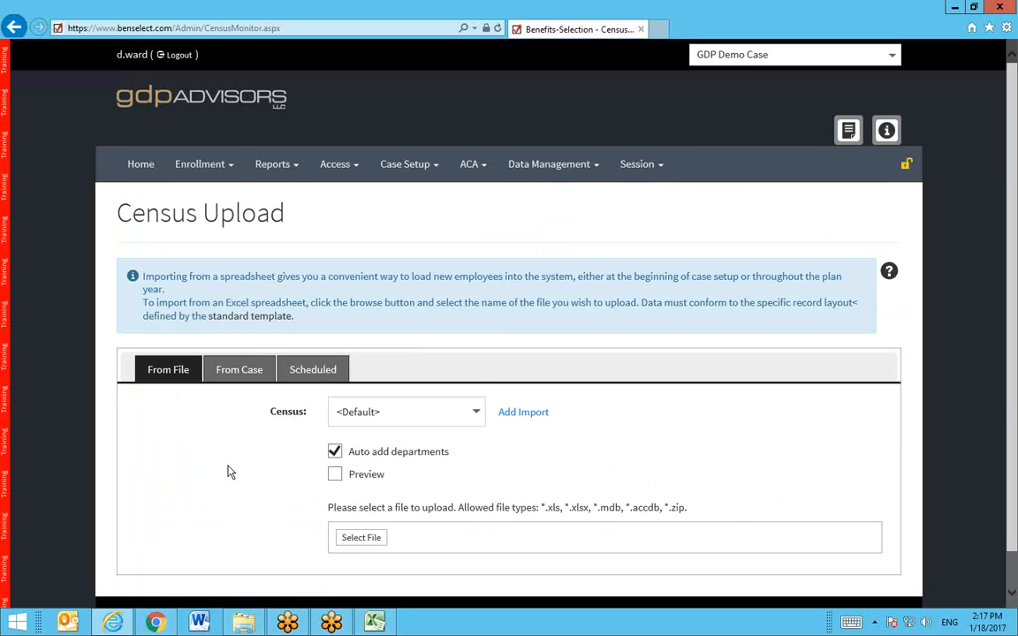
scroll(232, 470, "down", 1)
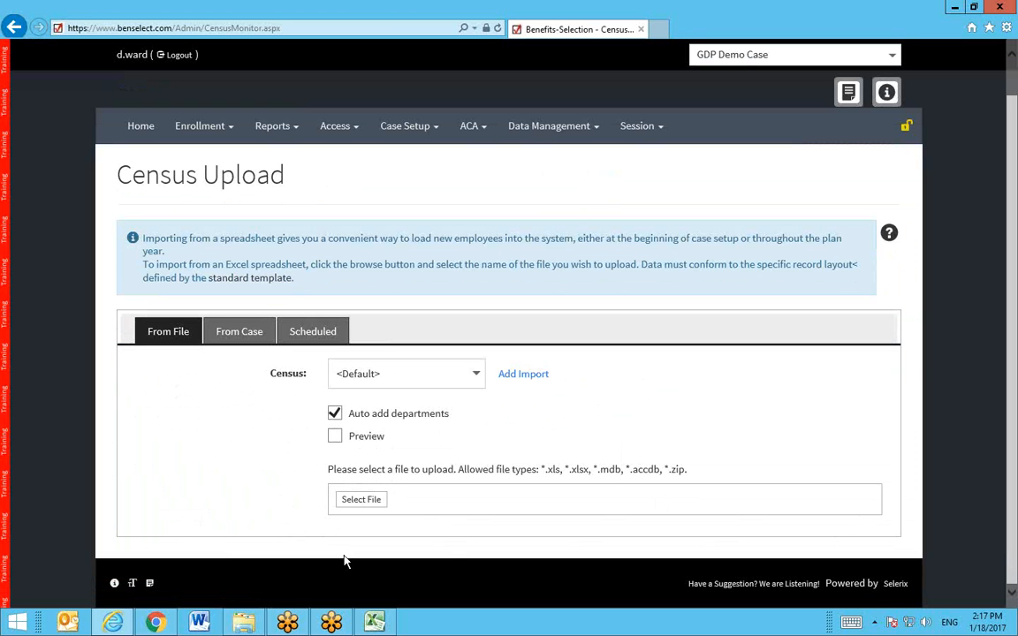
Step: Bring the Pay History- Clean workbook in Excel back to the front
mouse_move(376, 625)
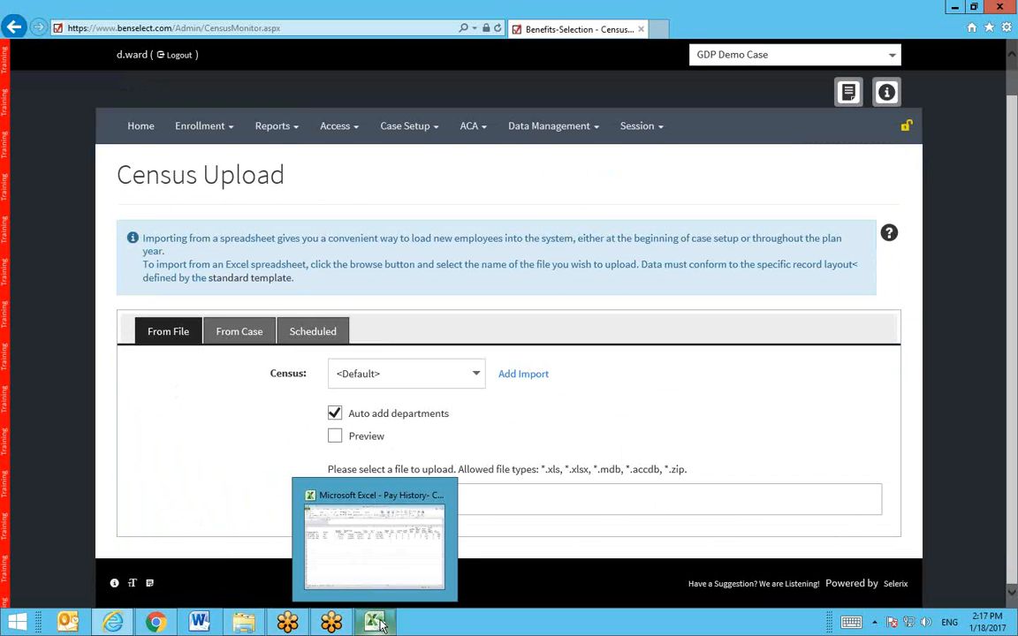
mouse_move(370, 571)
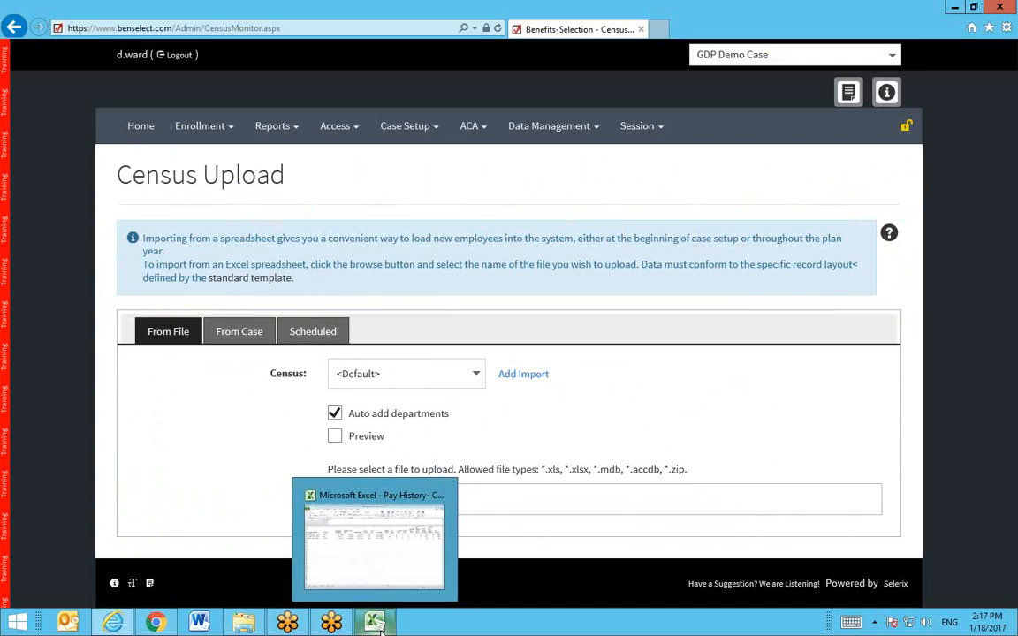
left_click(372, 567)
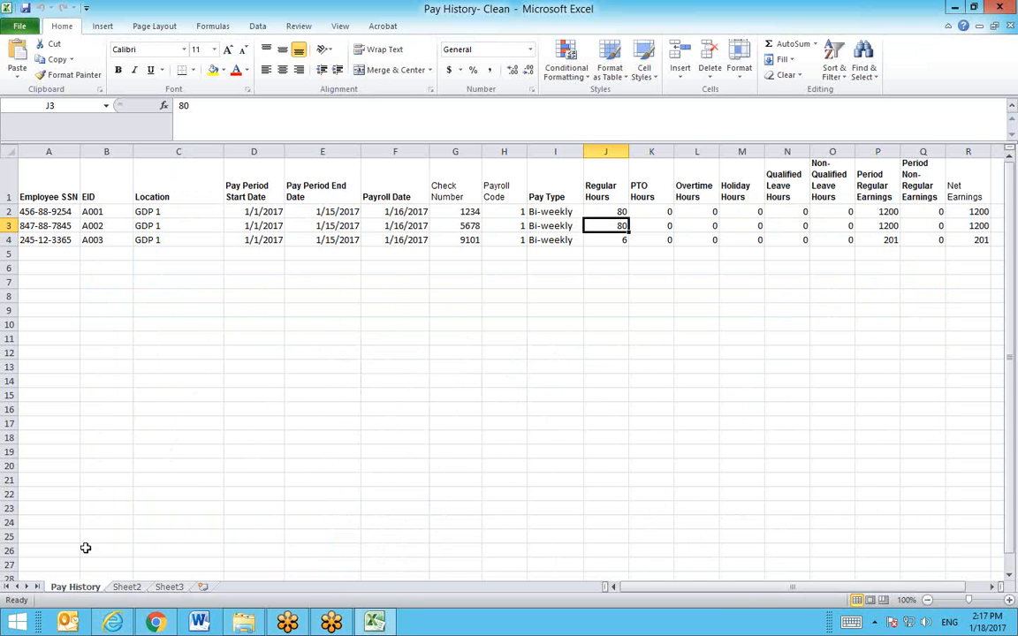
mouse_move(53, 551)
left_mouse_down()
mouse_move(70, 552)
mouse_move(69, 563)
left_mouse_up()
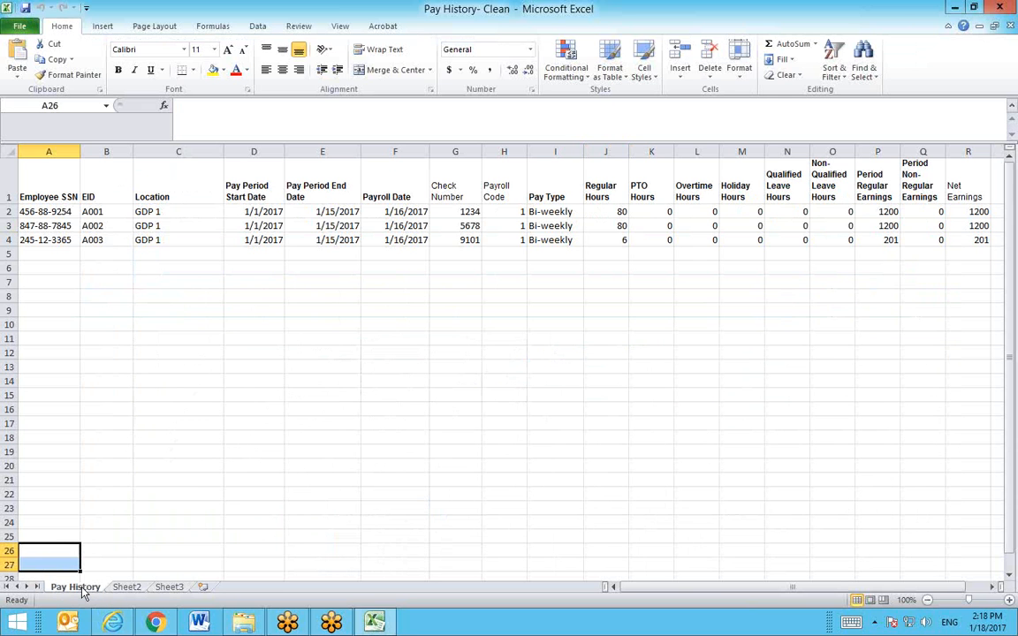
left_click(245, 621)
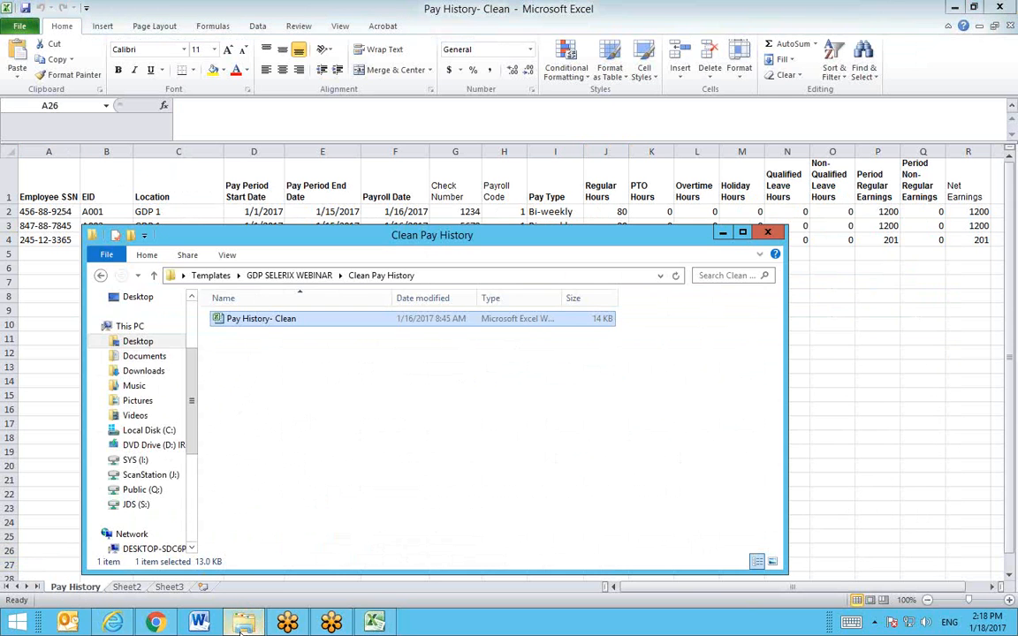
Step: From GDP SELERIX WEBINAR, open Clean Employee Census and then the Census Template GDP-Clean workbook
left_click(293, 279)
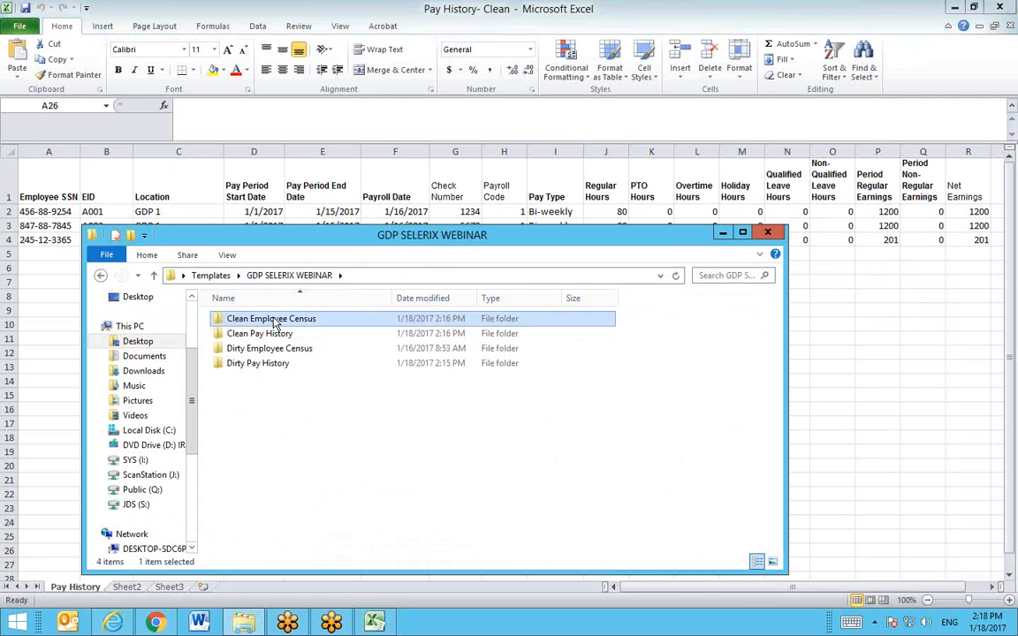
double_click(274, 320)
double_click(274, 320)
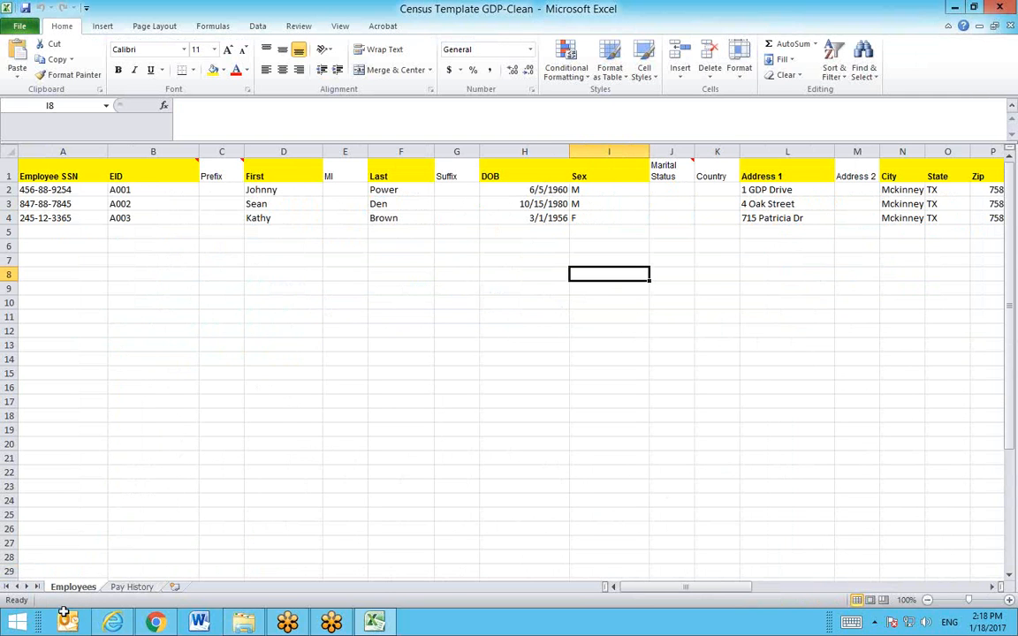
left_click(137, 587)
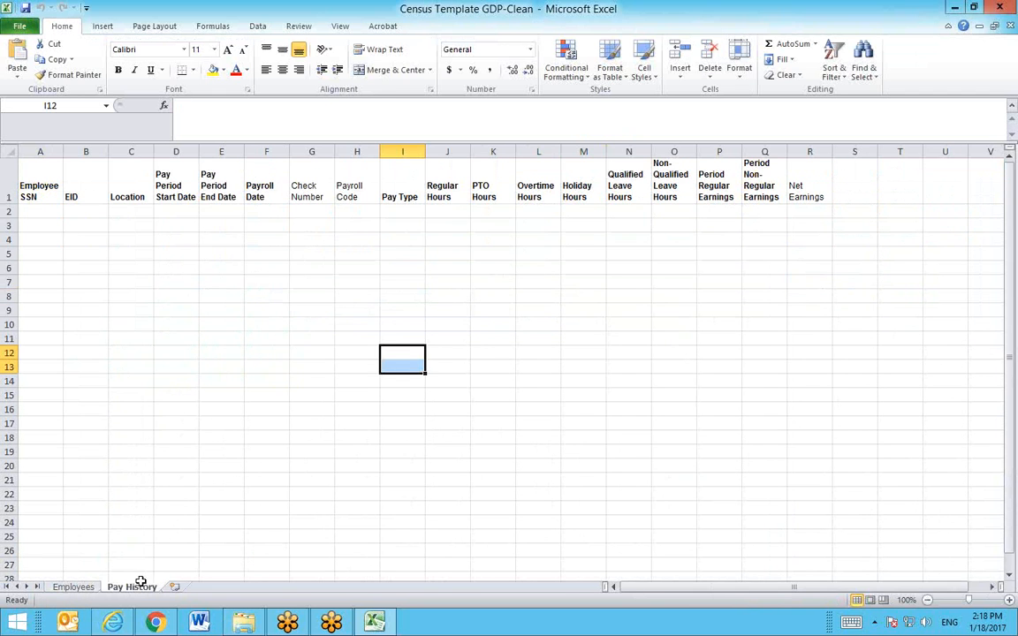
left_click(71, 587)
left_click(134, 587)
left_click(55, 587)
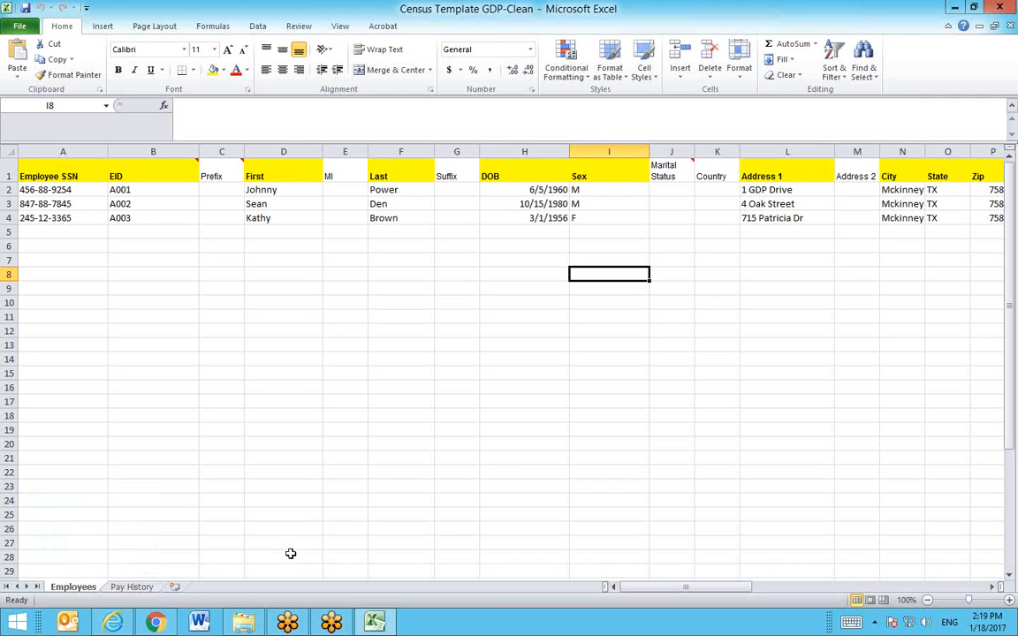
Step: Return to BenSelect, go to the GDP Demo Case Home dashboard and dismiss the unlocked-case warning
left_click(117, 622)
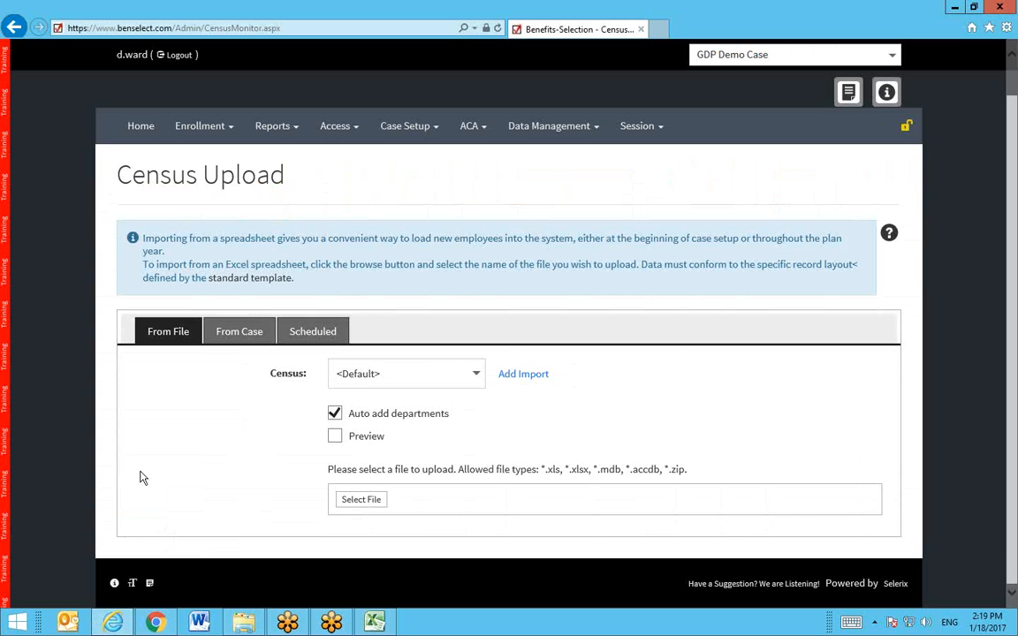
left_click(152, 126)
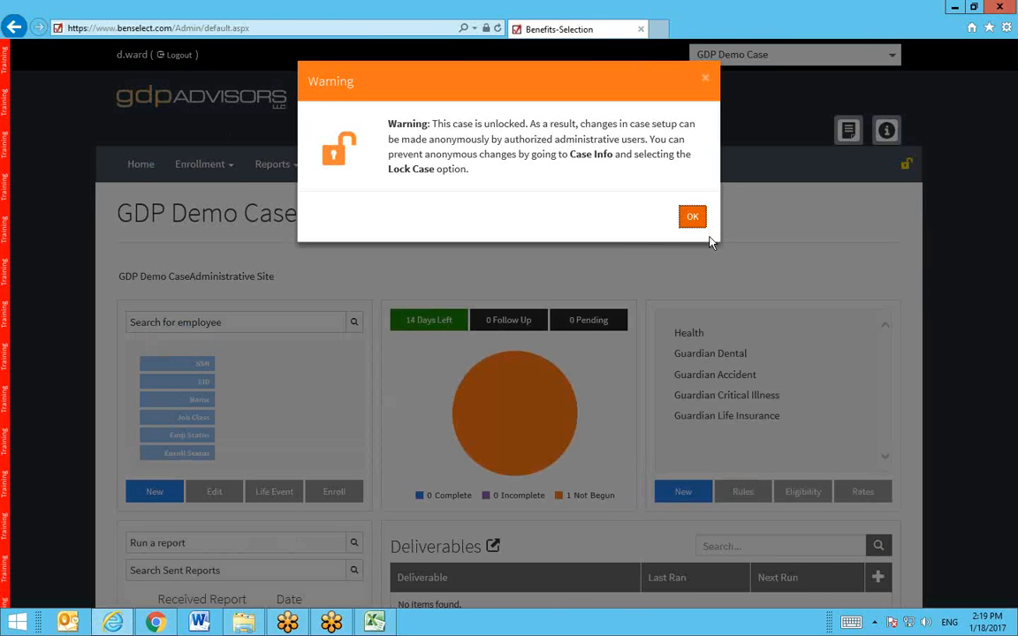
left_click(704, 226)
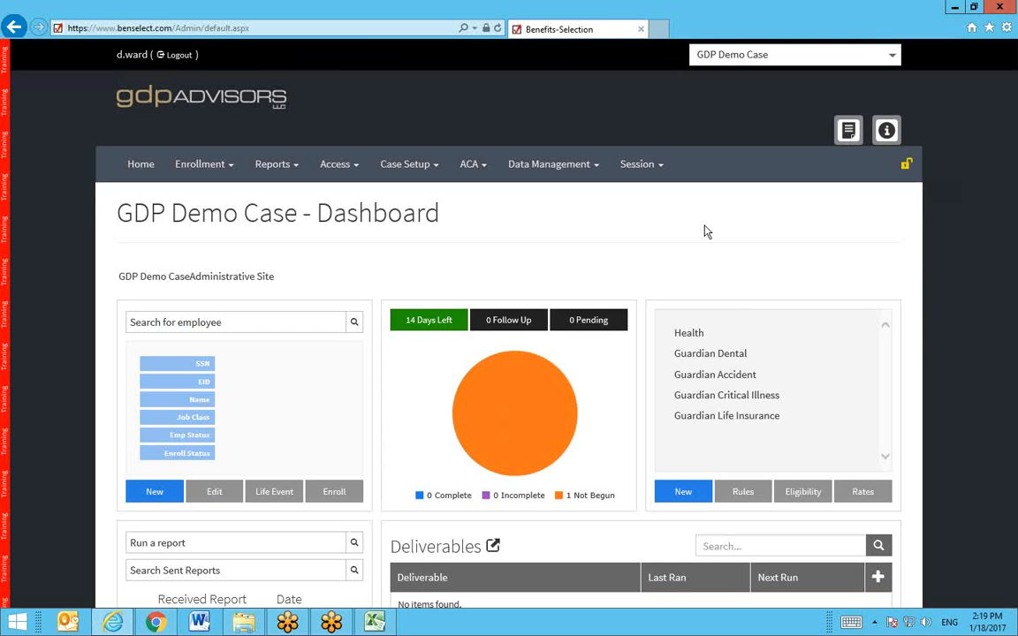